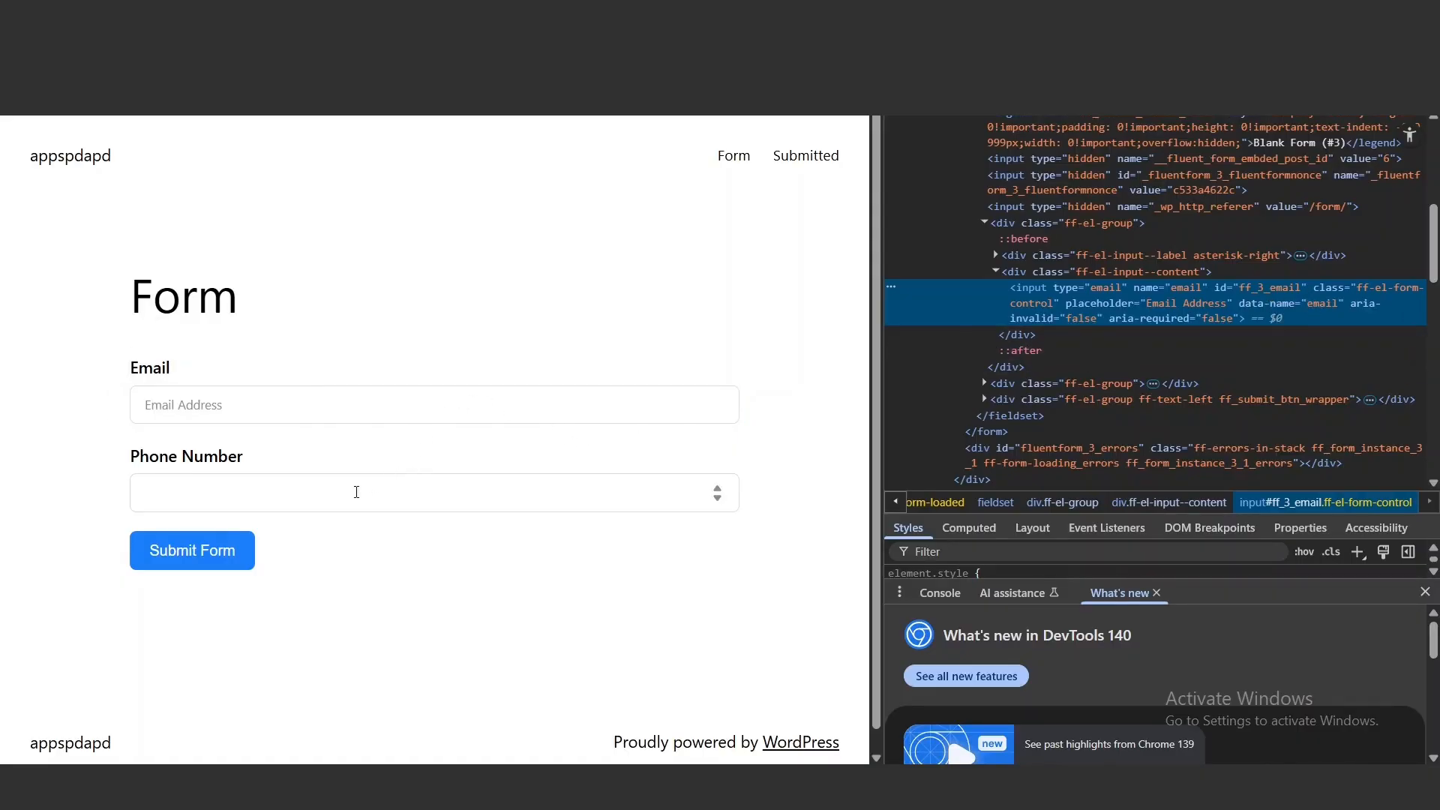
pyautogui.click(402, 572)
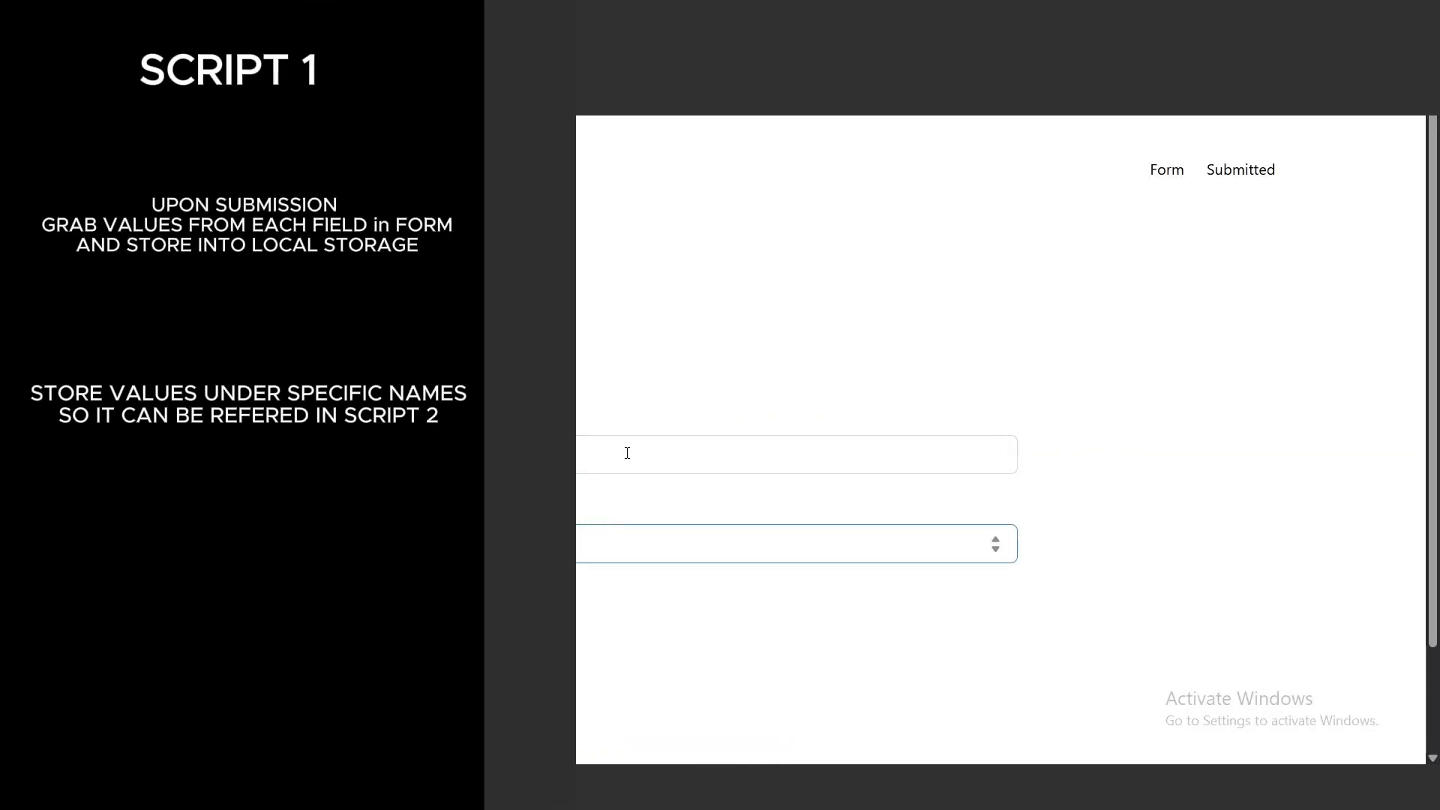
pyautogui.click(627, 453)
pyautogui.click(636, 546)
pyautogui.click(659, 450)
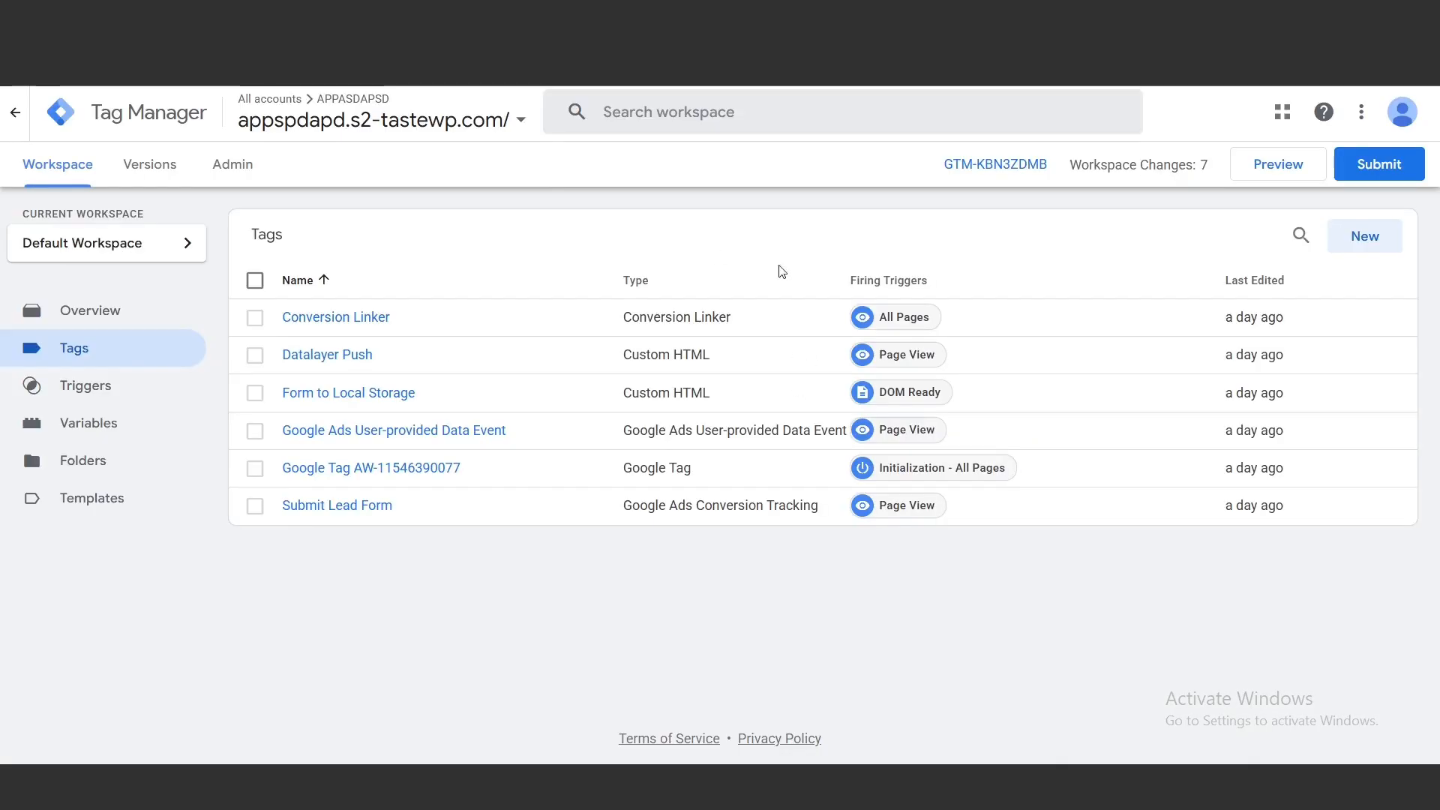
# Create a Custom HTML tag containing the script that stores the form's submitted email and phone in local storage as ecUserData
pyautogui.click(1345, 249)
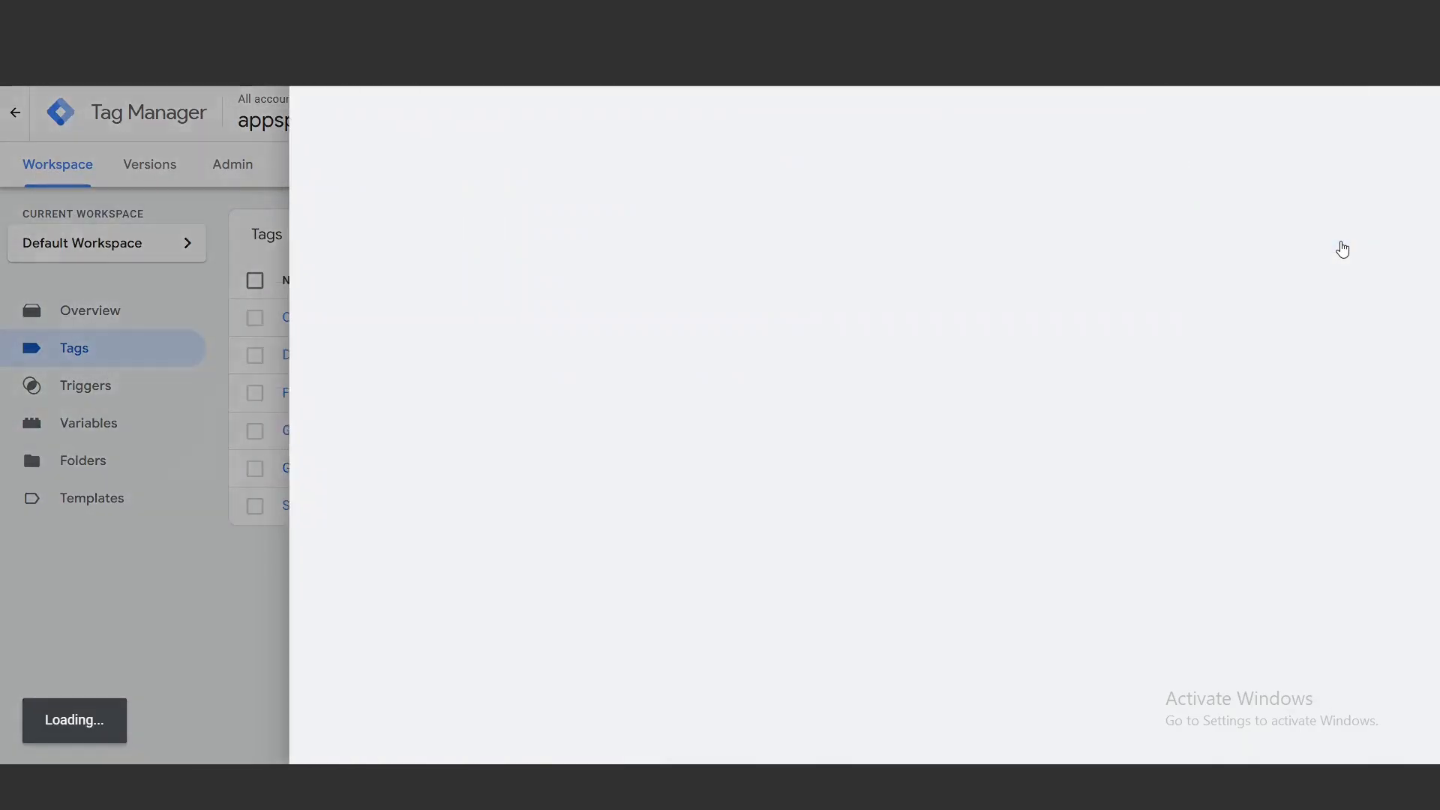
pyautogui.click(672, 287)
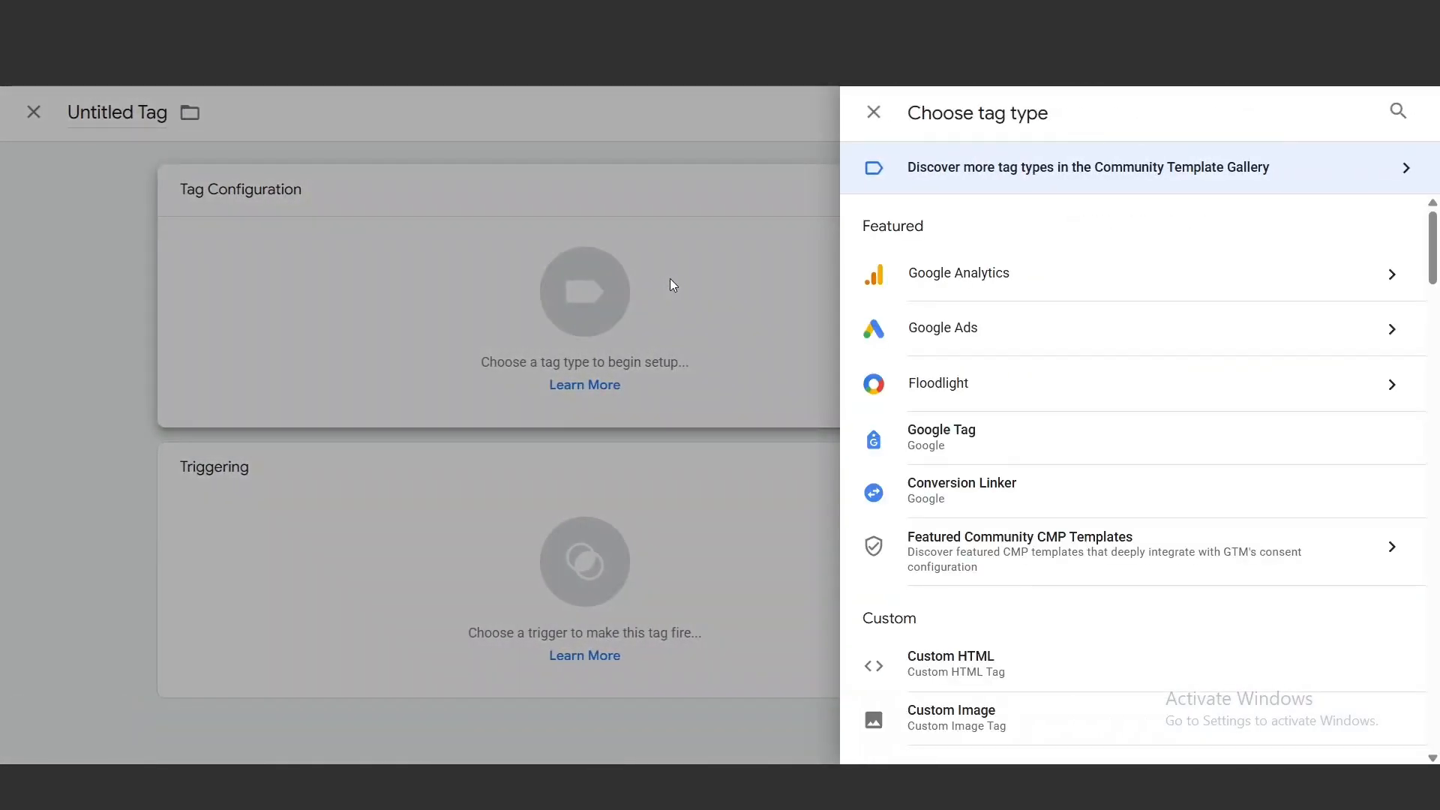
pyautogui.click(934, 659)
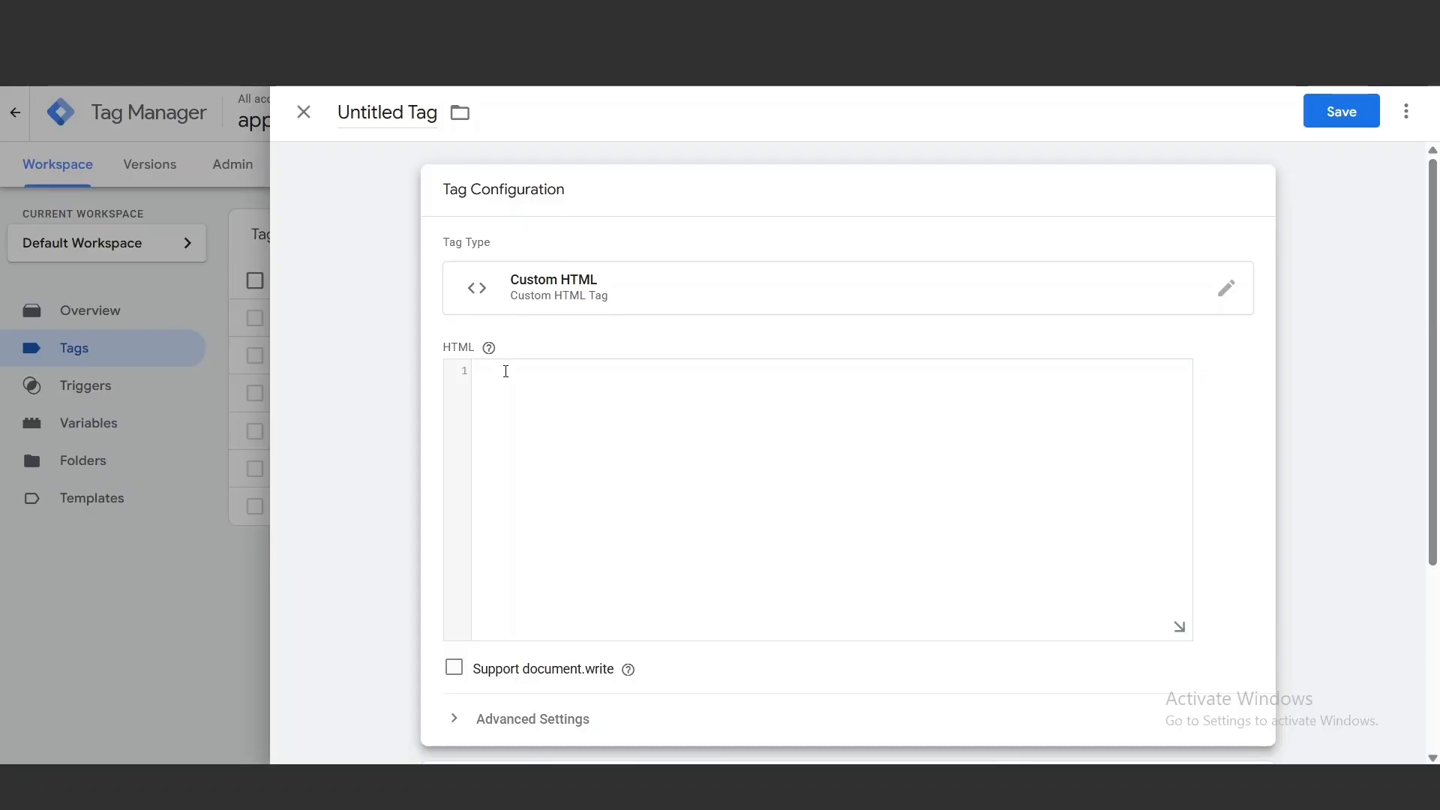
pyautogui.click(505, 371)
pyautogui.hotkey('ctrl', 'v')
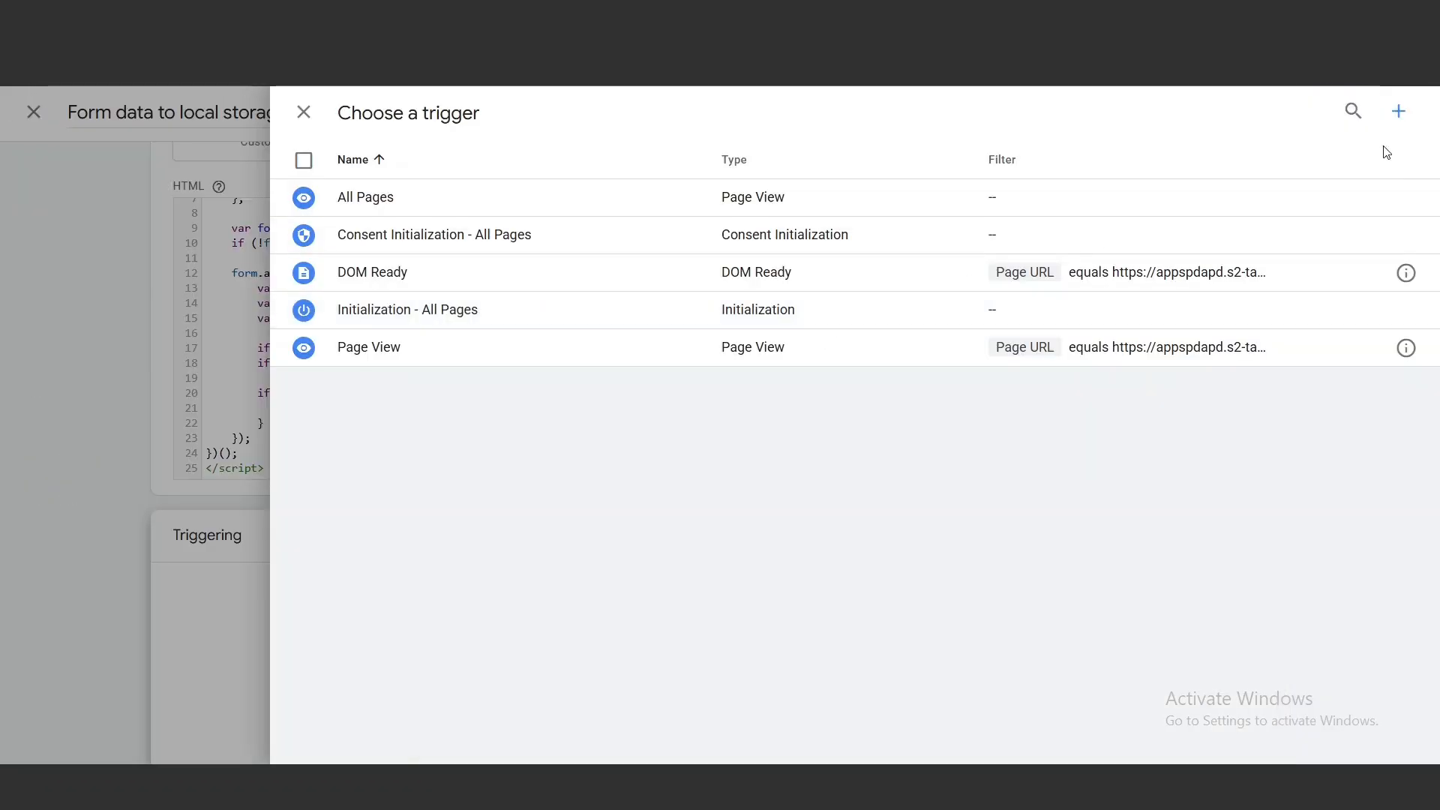
# Add a new DOM Ready trigger named "script 1 Trigger", limited by Page URL, and save the tag as "Form data to local storage"
pyautogui.click(1400, 113)
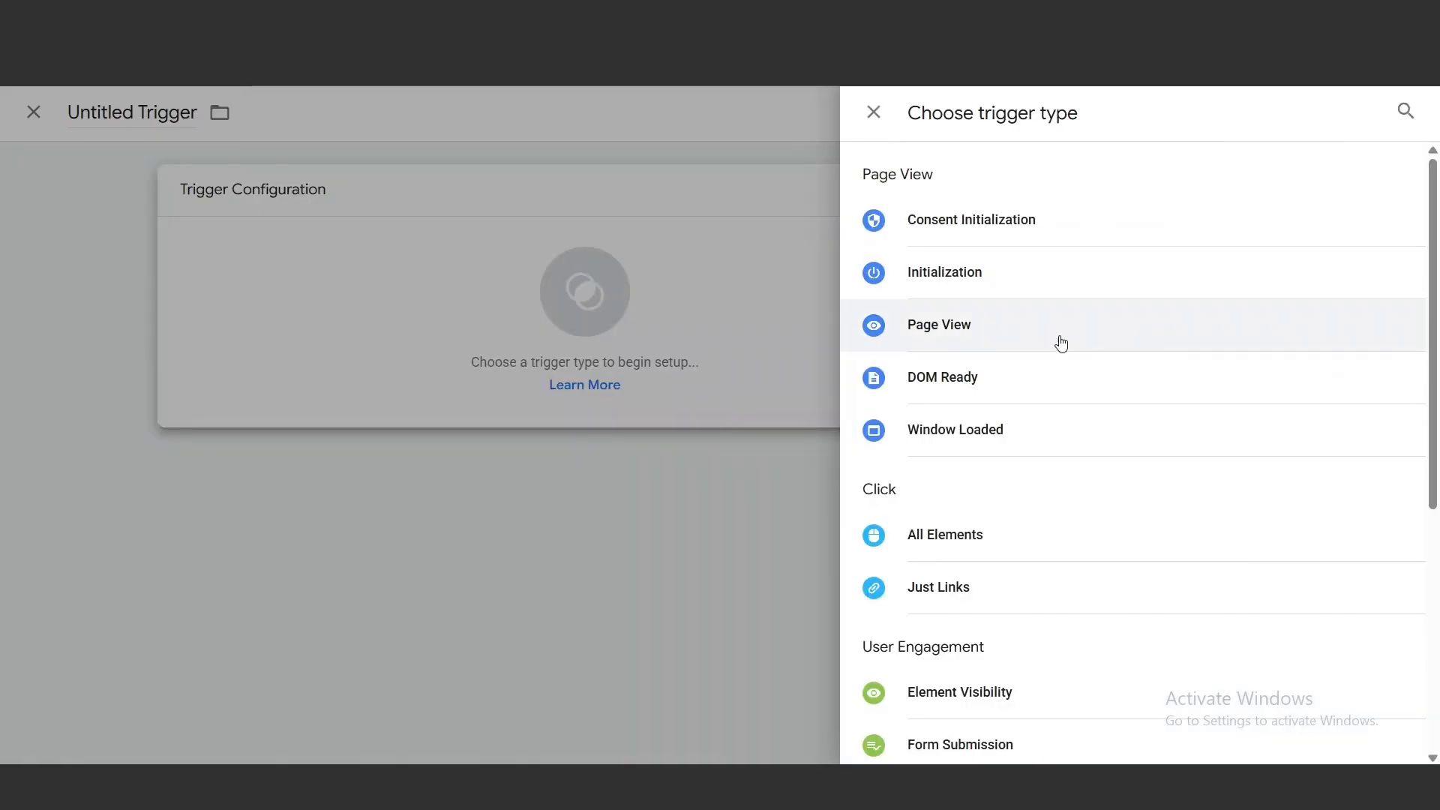
pyautogui.click(1047, 394)
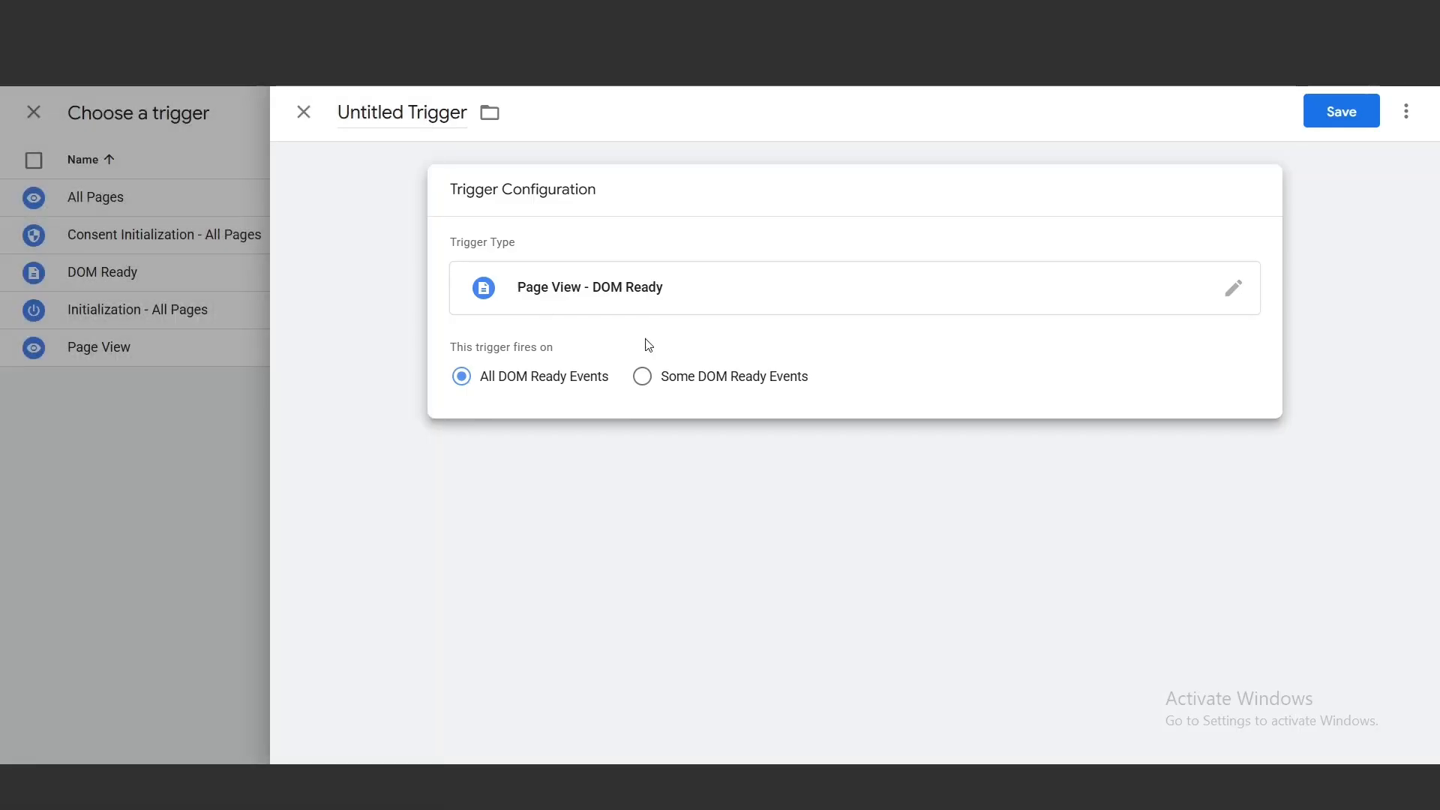
pyautogui.click(642, 376)
pyautogui.write('{{Page URL}}')
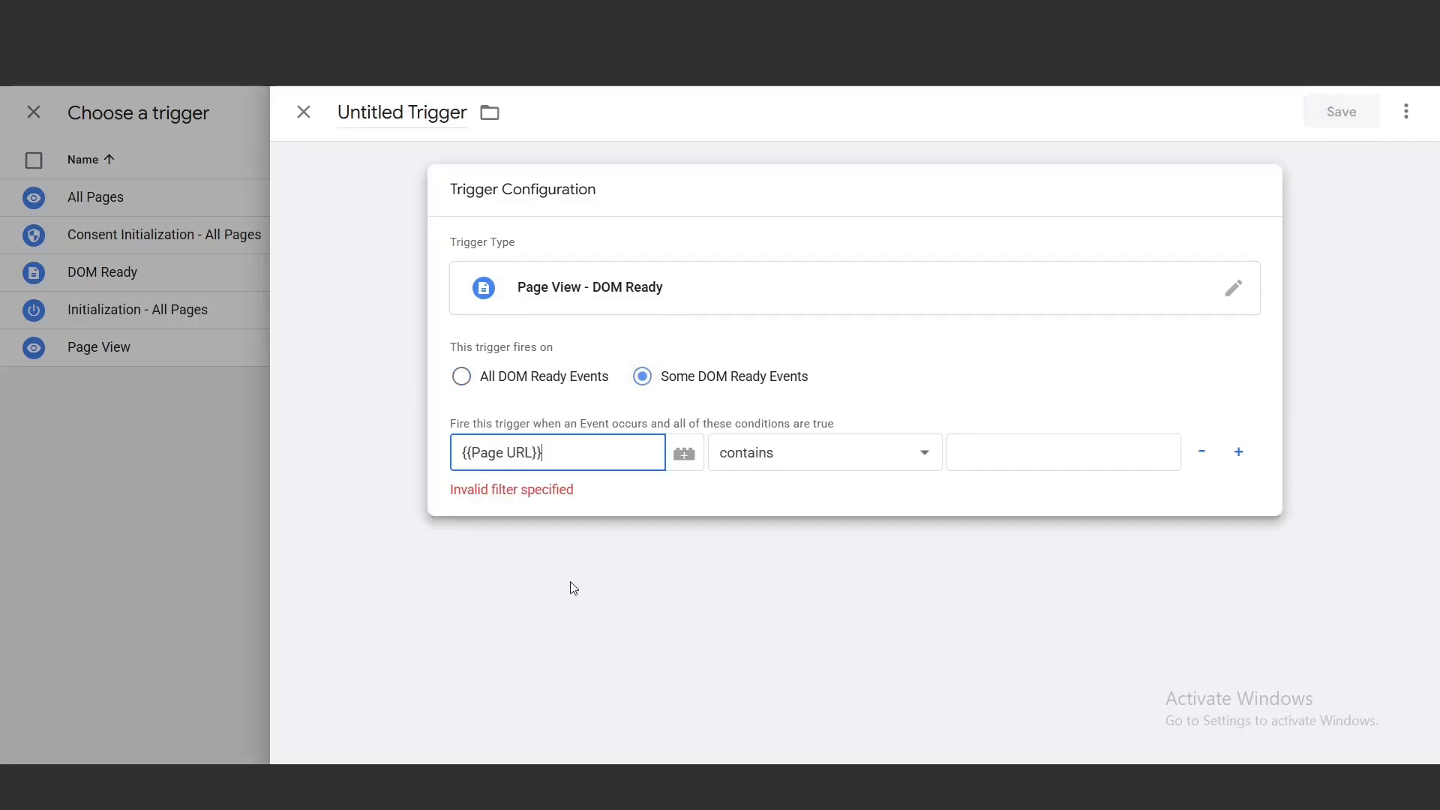
pyautogui.click(930, 456)
pyautogui.click(981, 453)
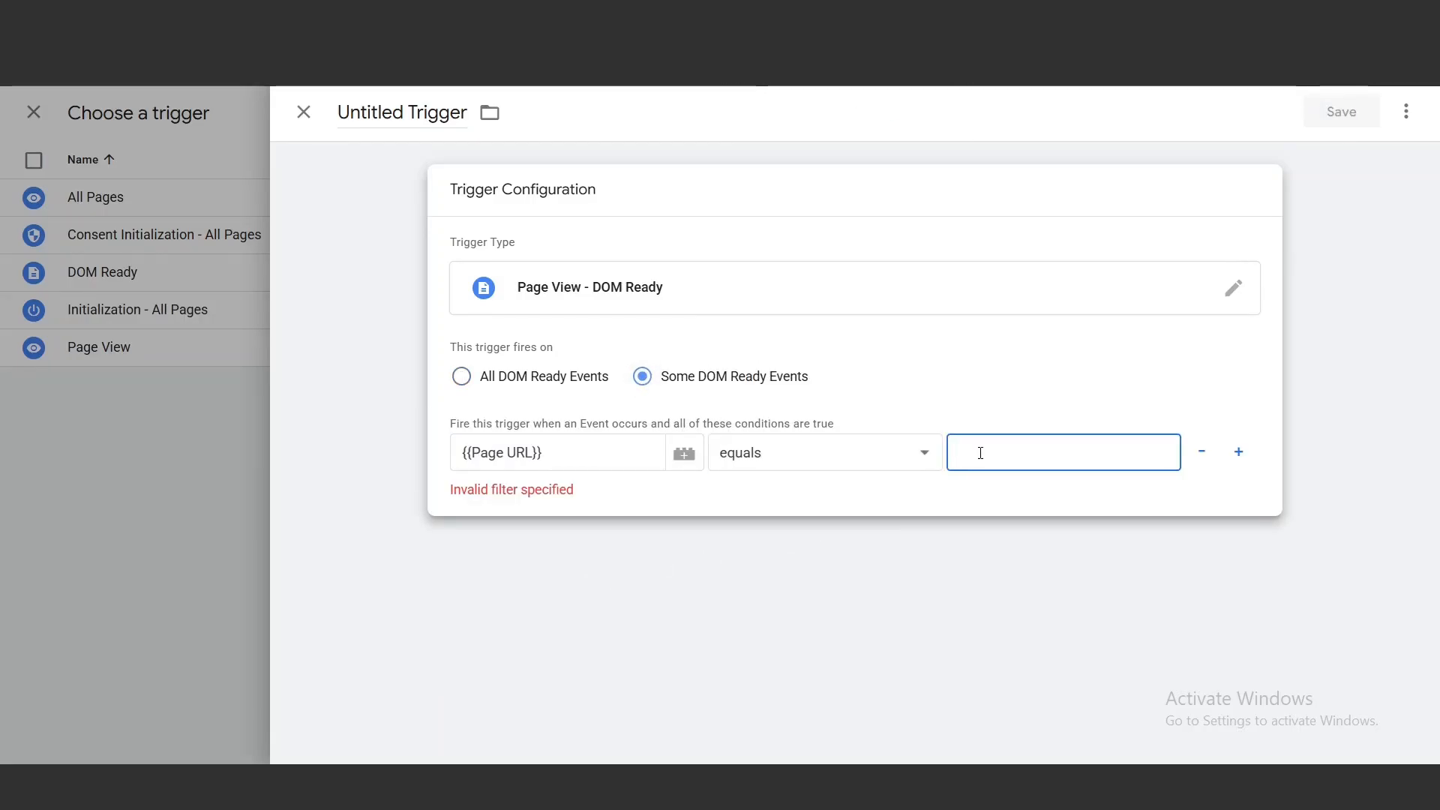
pyautogui.rightClick(980, 453)
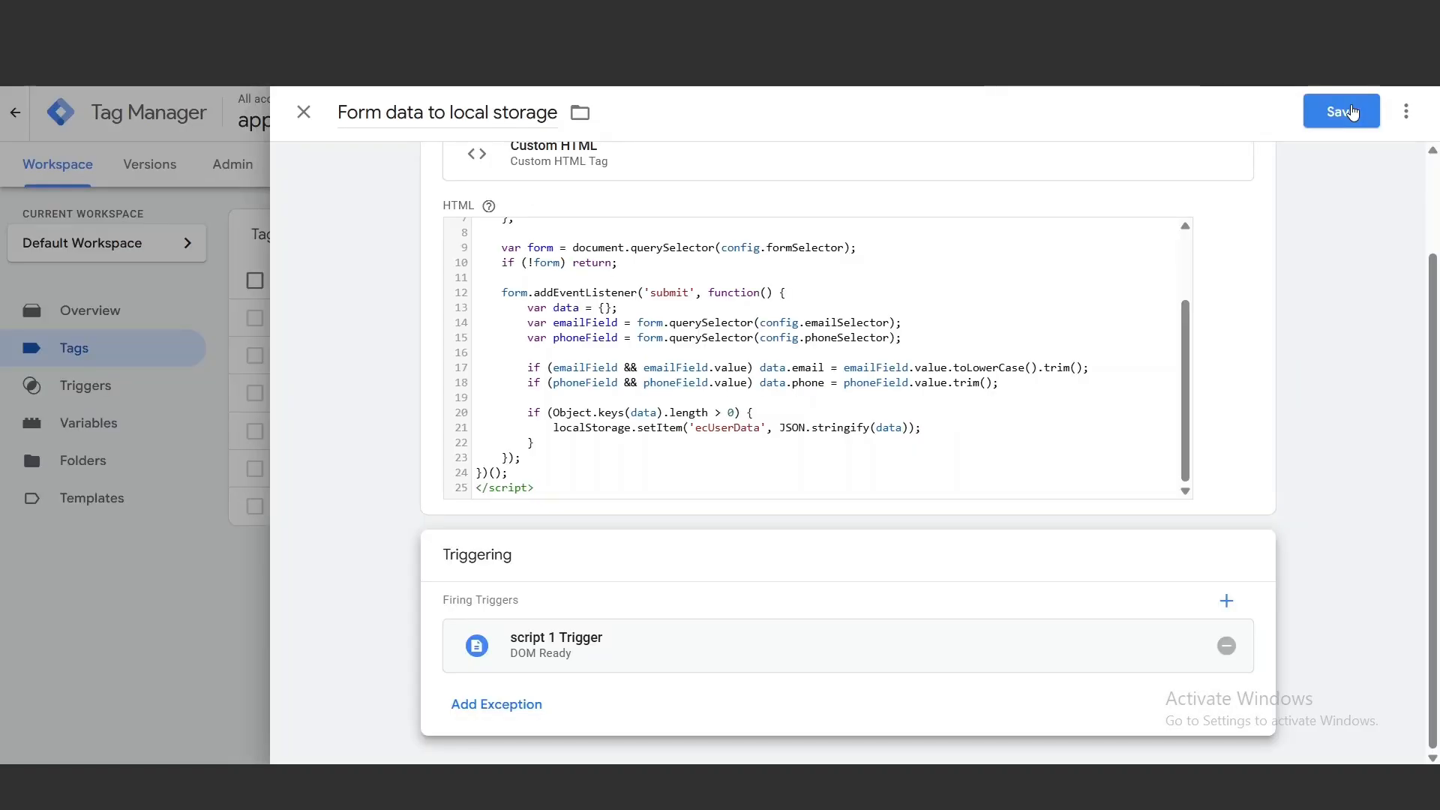
pyautogui.click(1350, 112)
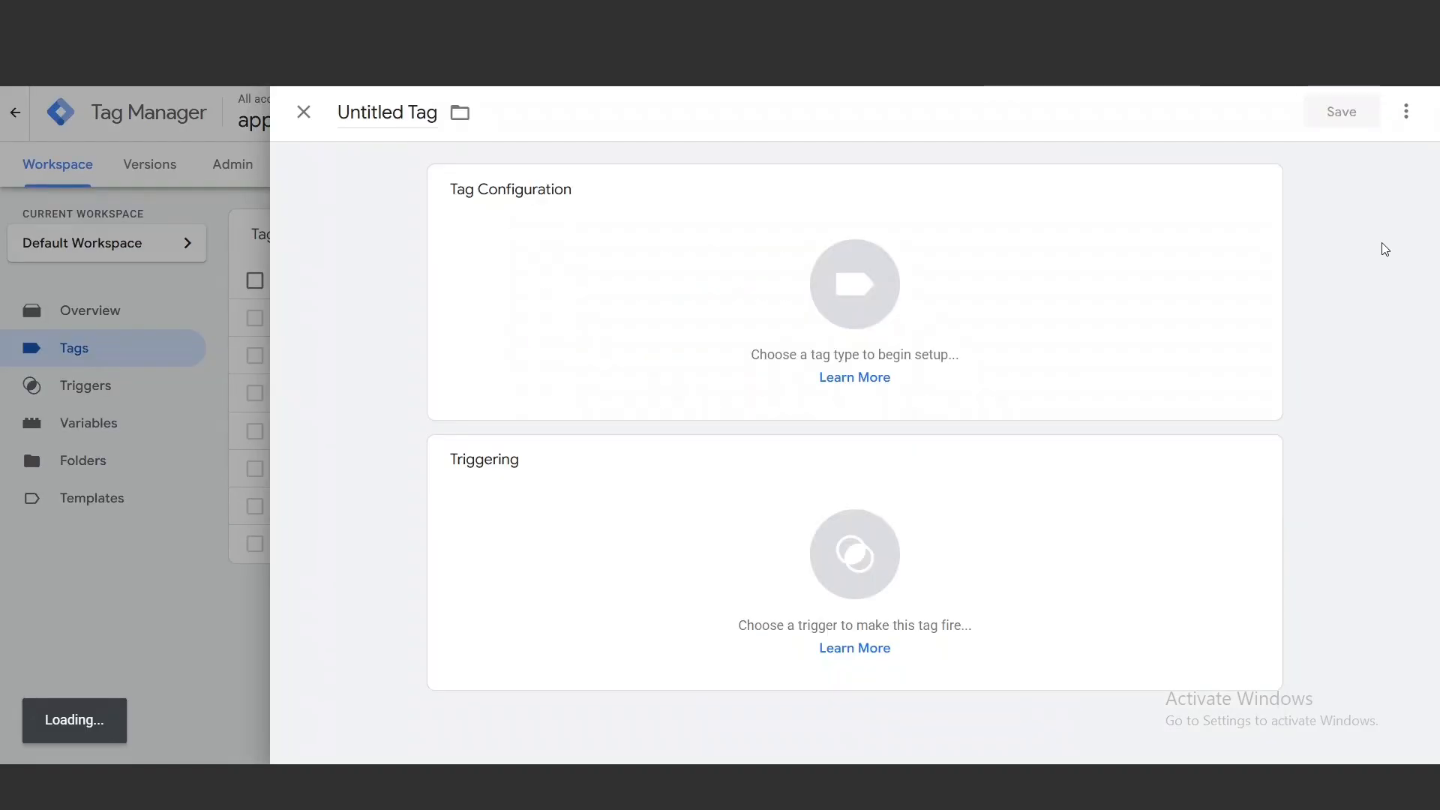
# Create a second Custom HTML tag with the script that reads ecUserData and pushes the enhanced_conversion_data event to the data layer
pyautogui.click(1216, 261)
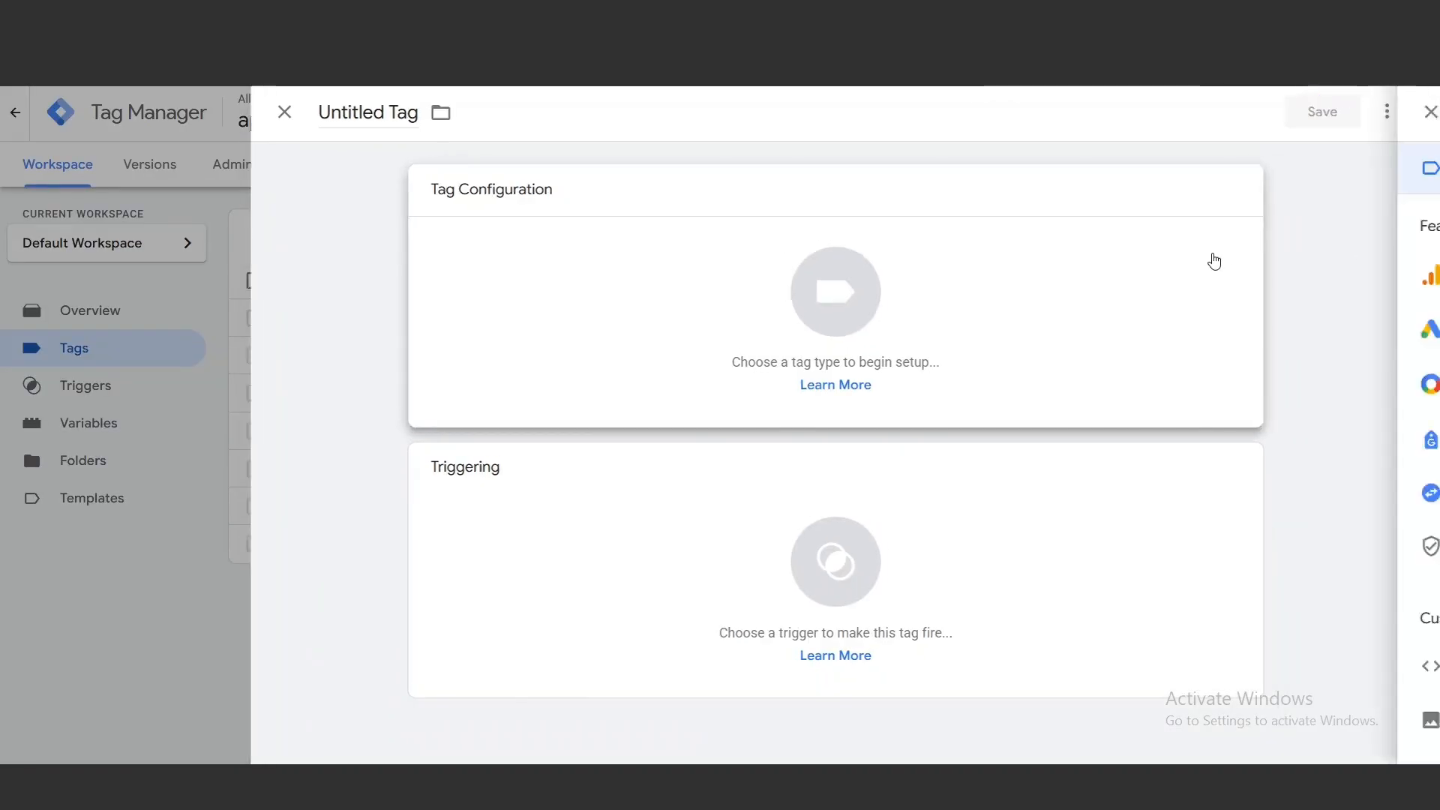
pyautogui.click(975, 660)
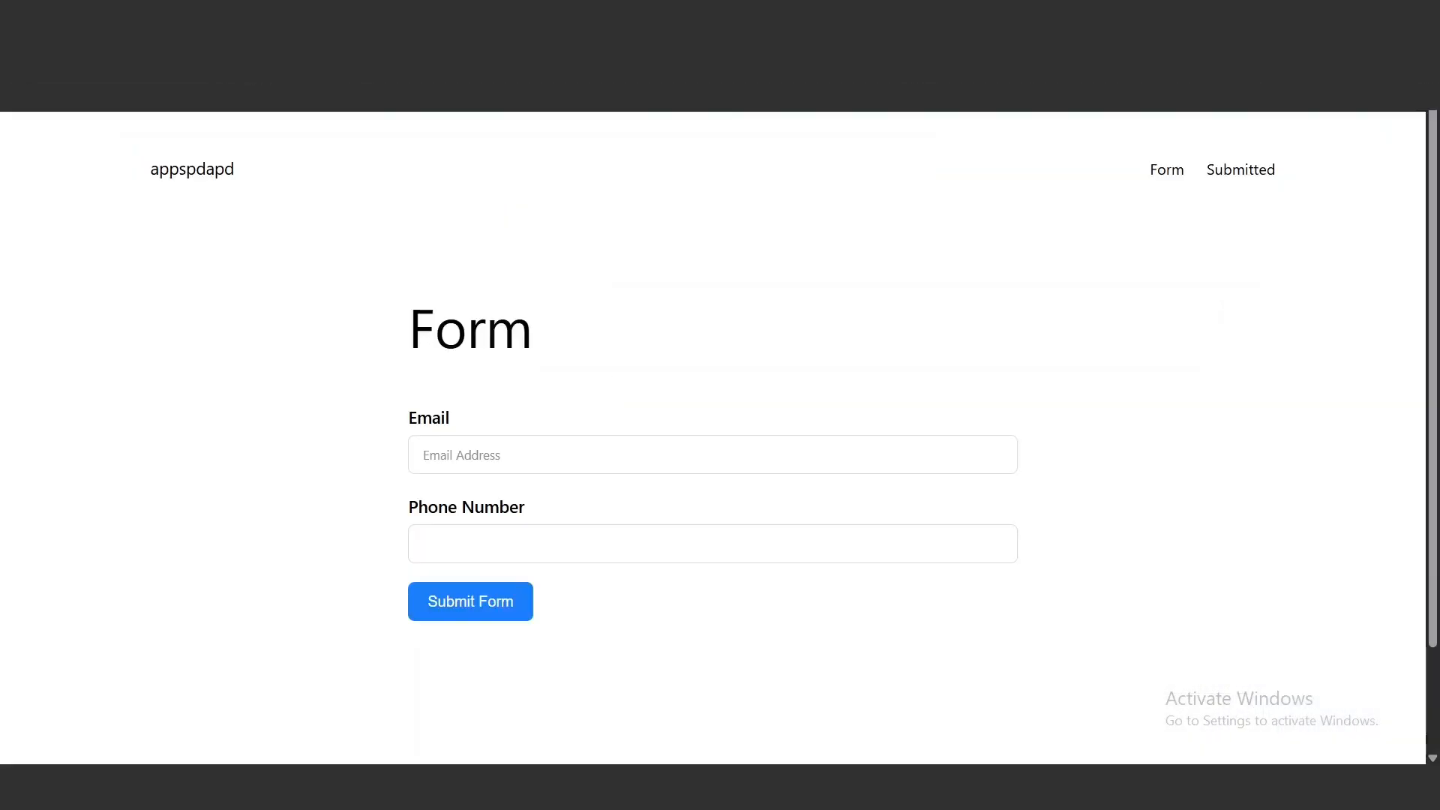
pyautogui.rightClick(508, 366)
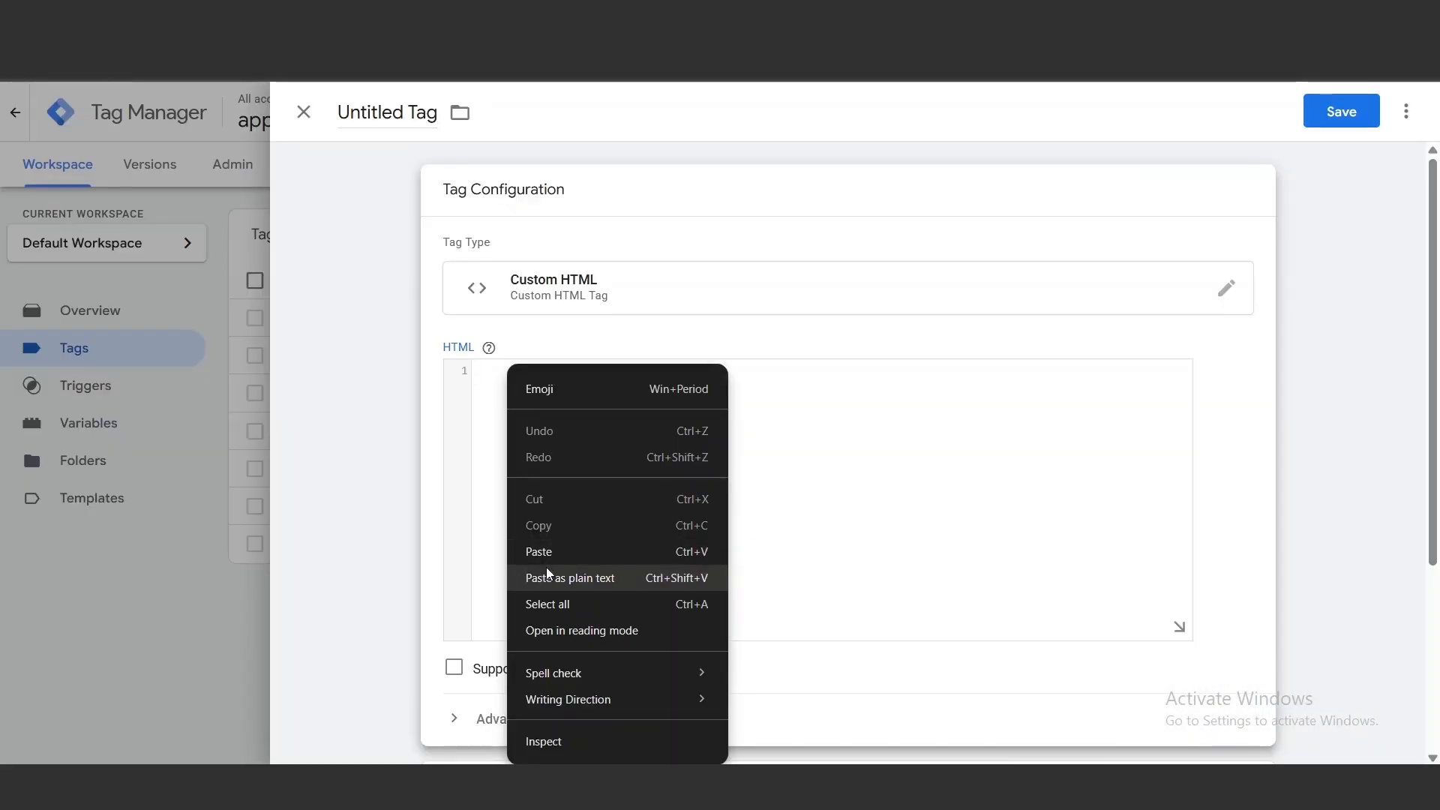
pyautogui.click(550, 556)
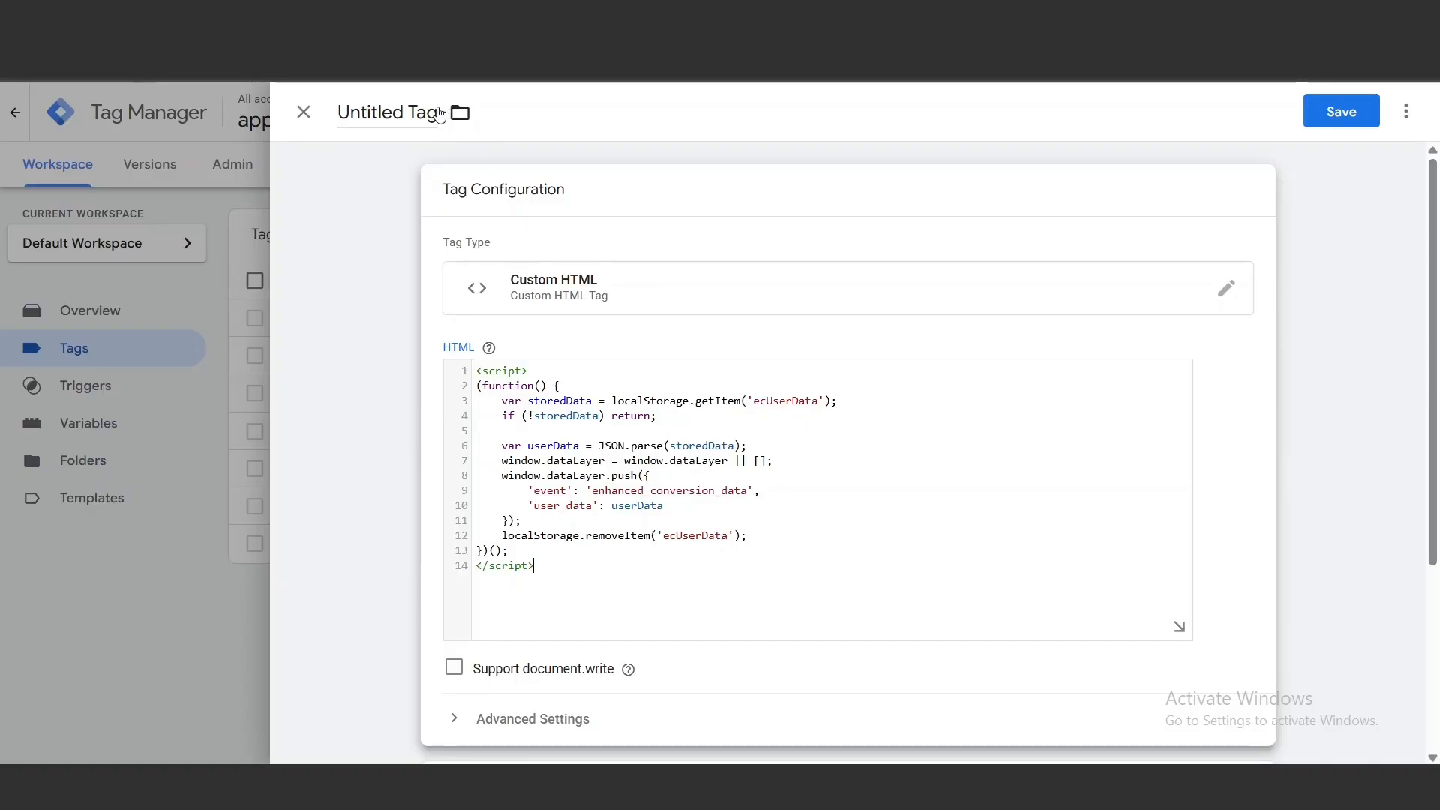
# Name the tag "Data to datalayer" and give it a new Page View trigger for some page views, filtered by Page URL
pyautogui.click(437, 113)
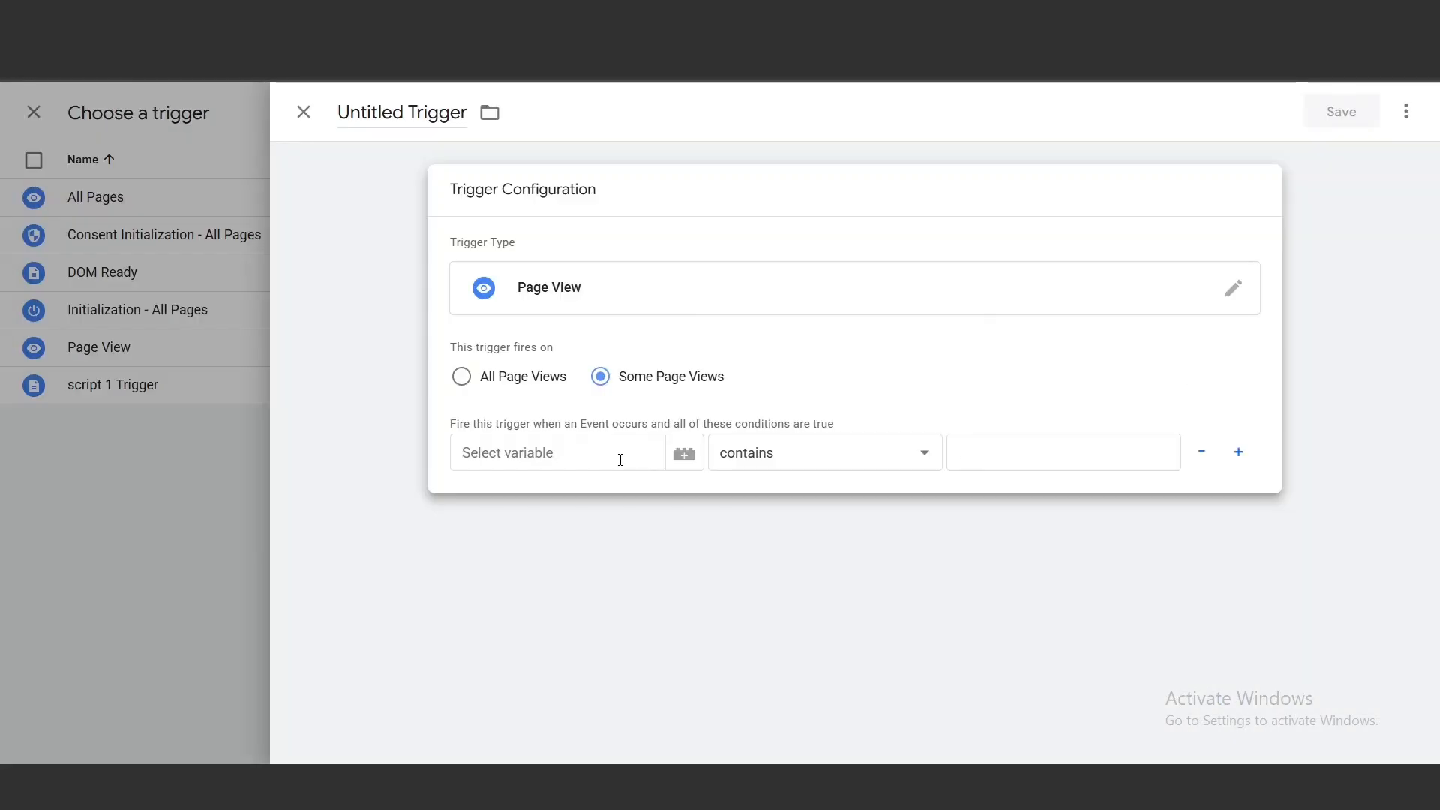
pyautogui.click(620, 453)
pyautogui.click(526, 518)
pyautogui.click(923, 456)
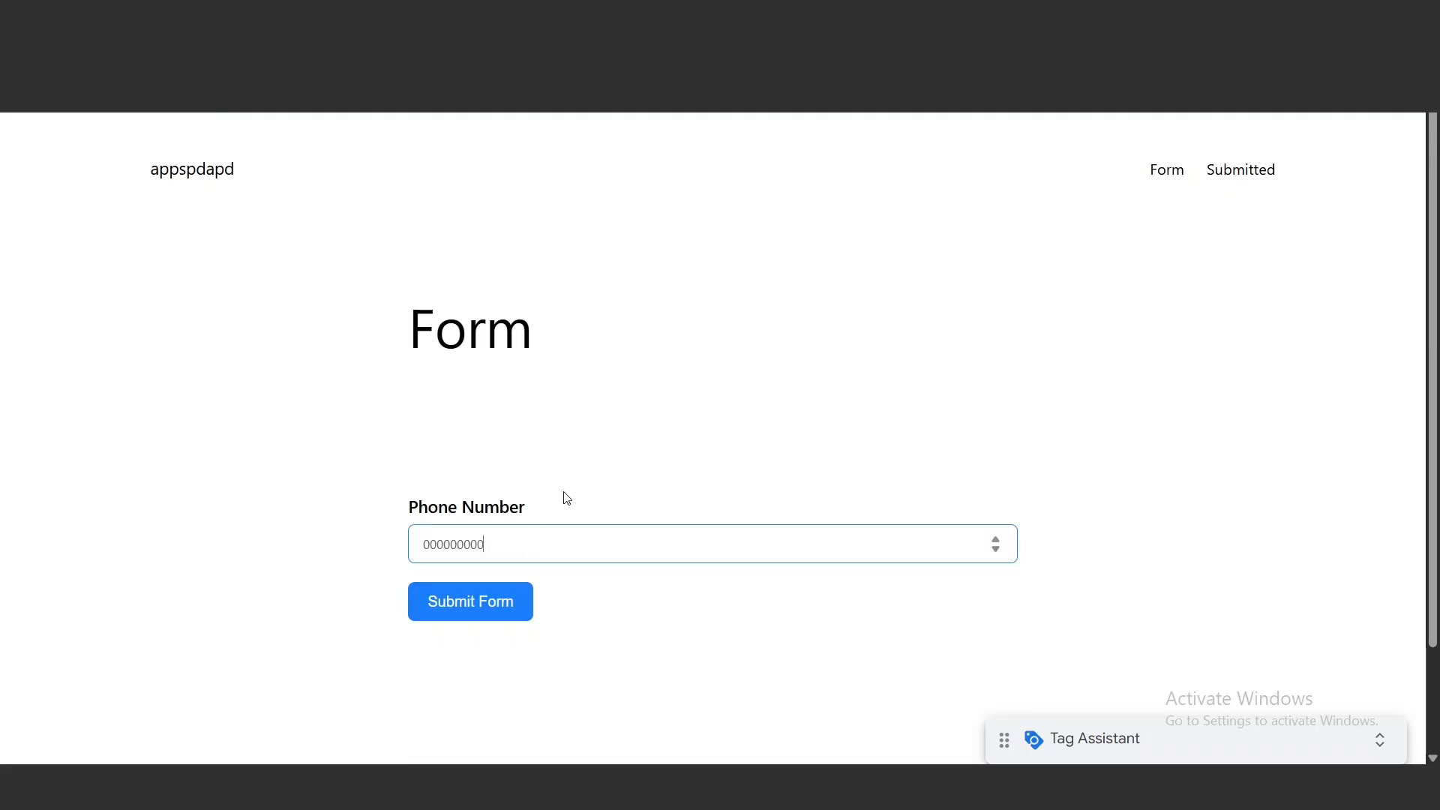
# Submit the test form and examine the Data Layer values of the enhanced_conversion_data event in Tag Assistant
pyautogui.click(498, 601)
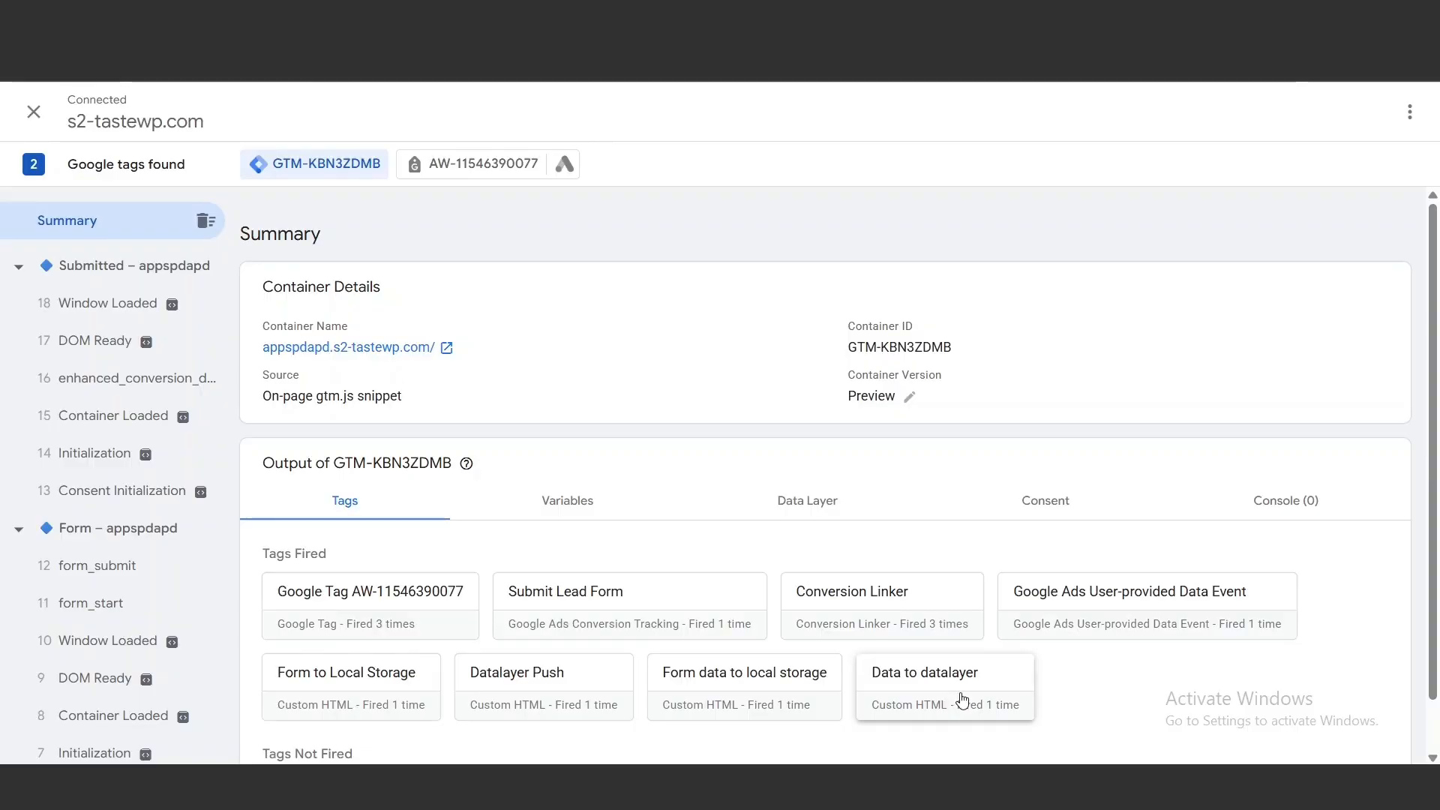
pyautogui.click(191, 414)
pyautogui.click(191, 390)
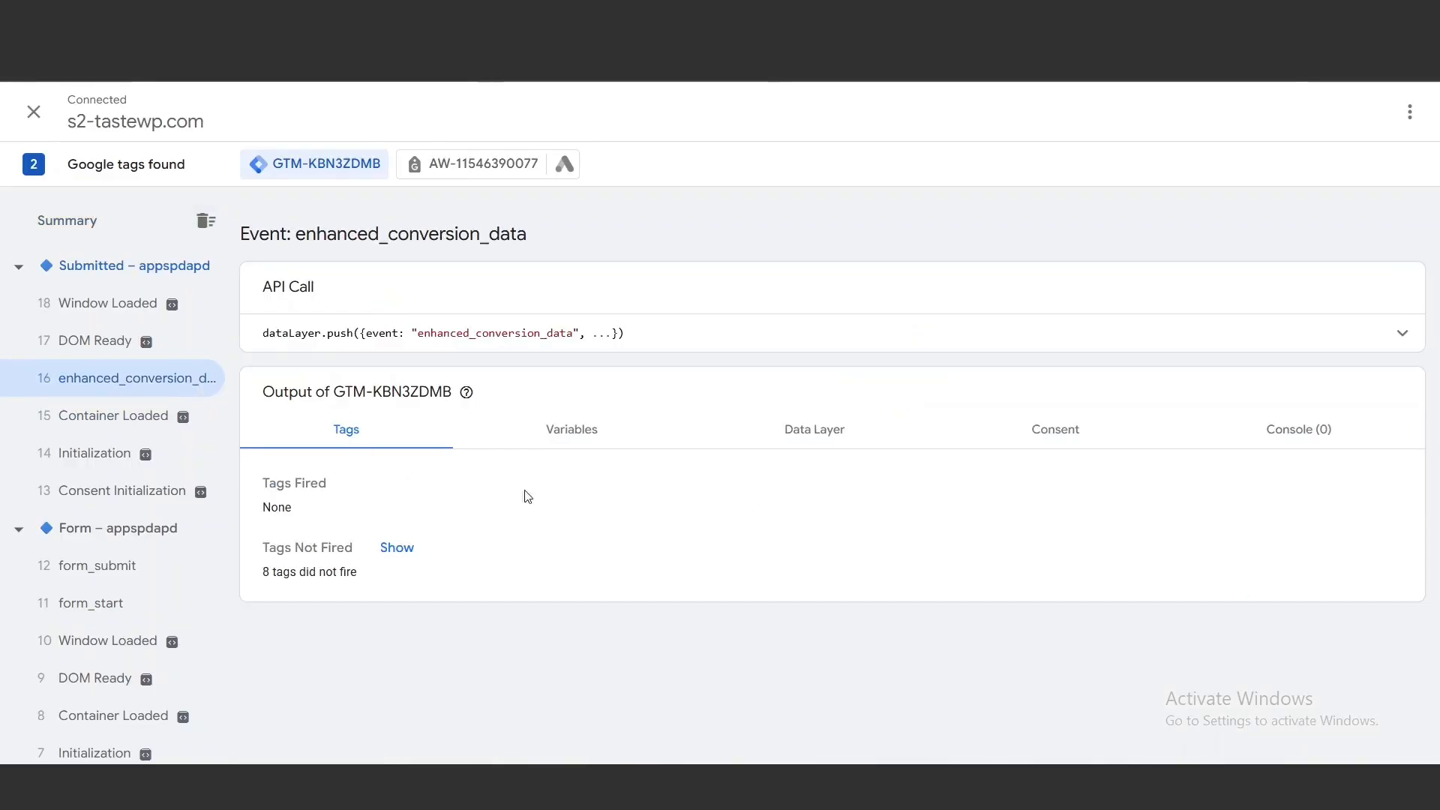
pyautogui.click(843, 447)
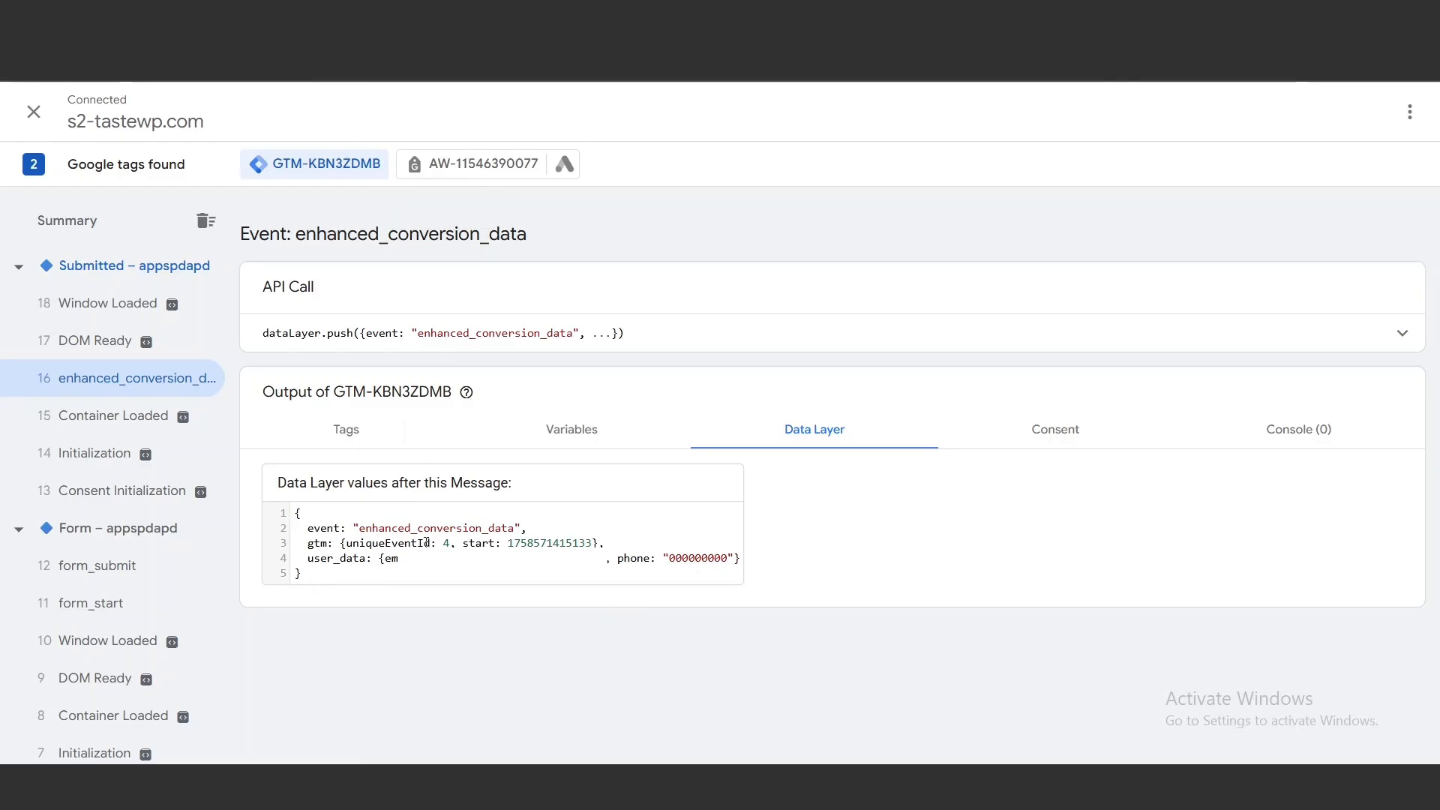
# Switch back to Tag Manager and start a new user-defined variable of type Data Layer Variable
pyautogui.click(458, 19)
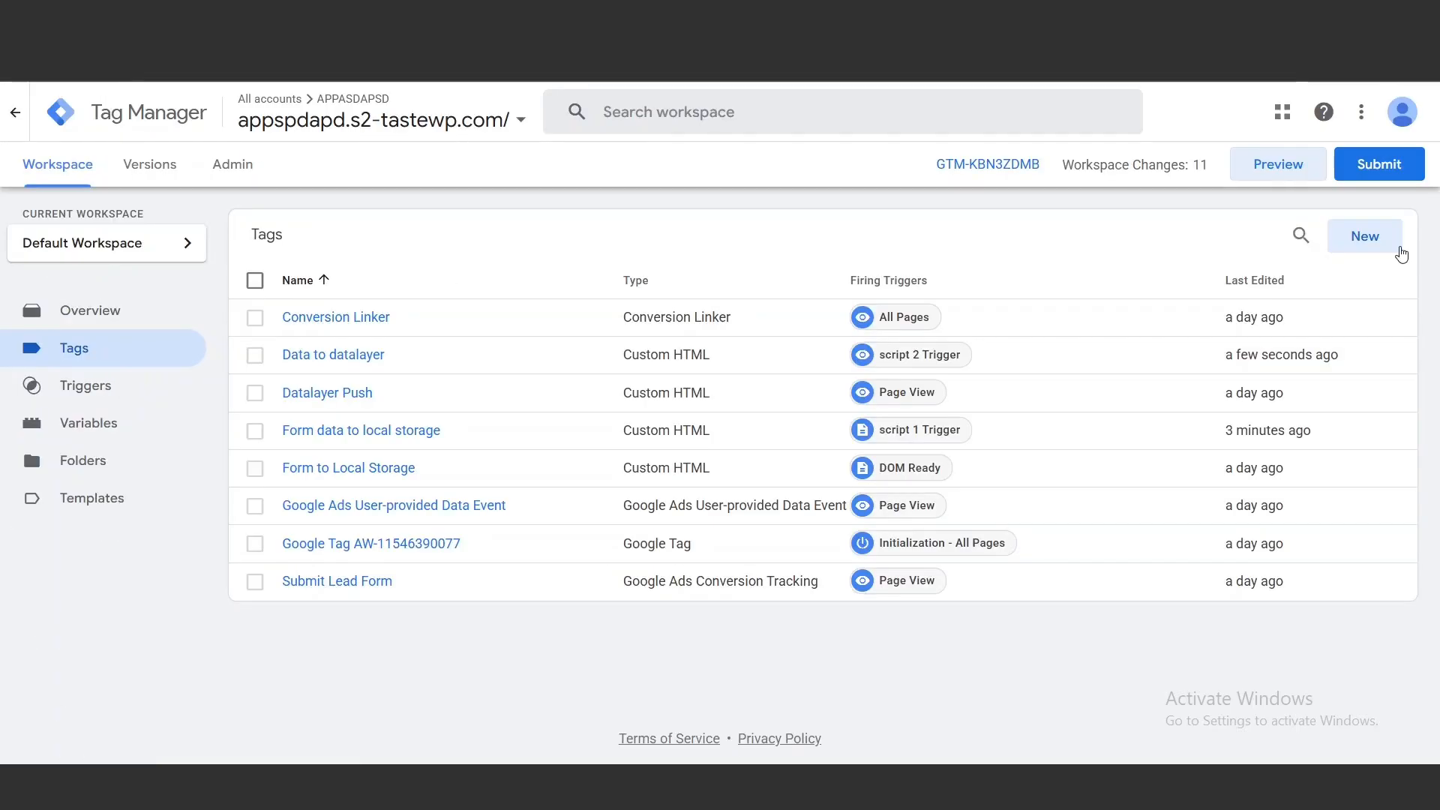
pyautogui.click(74, 438)
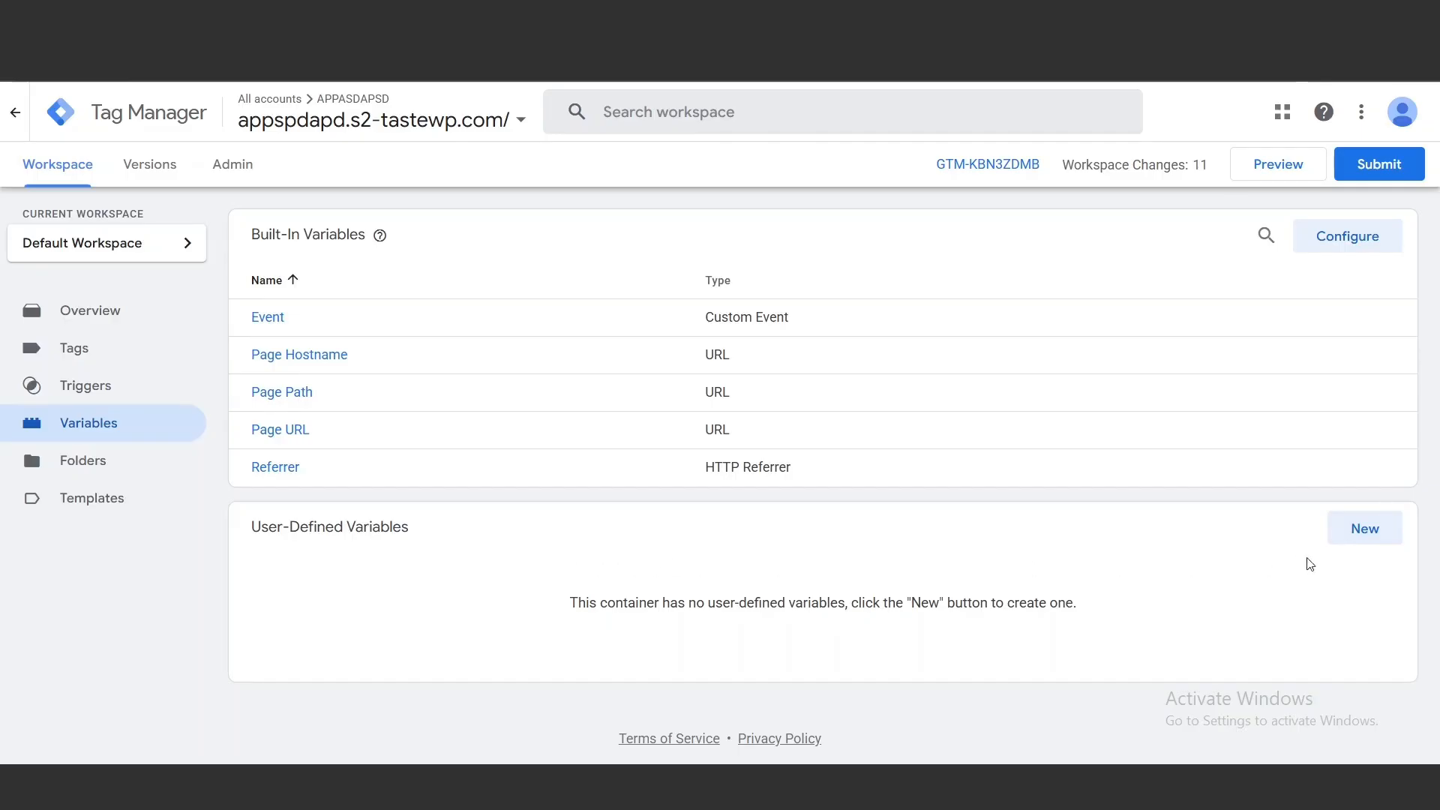
pyautogui.click(1377, 537)
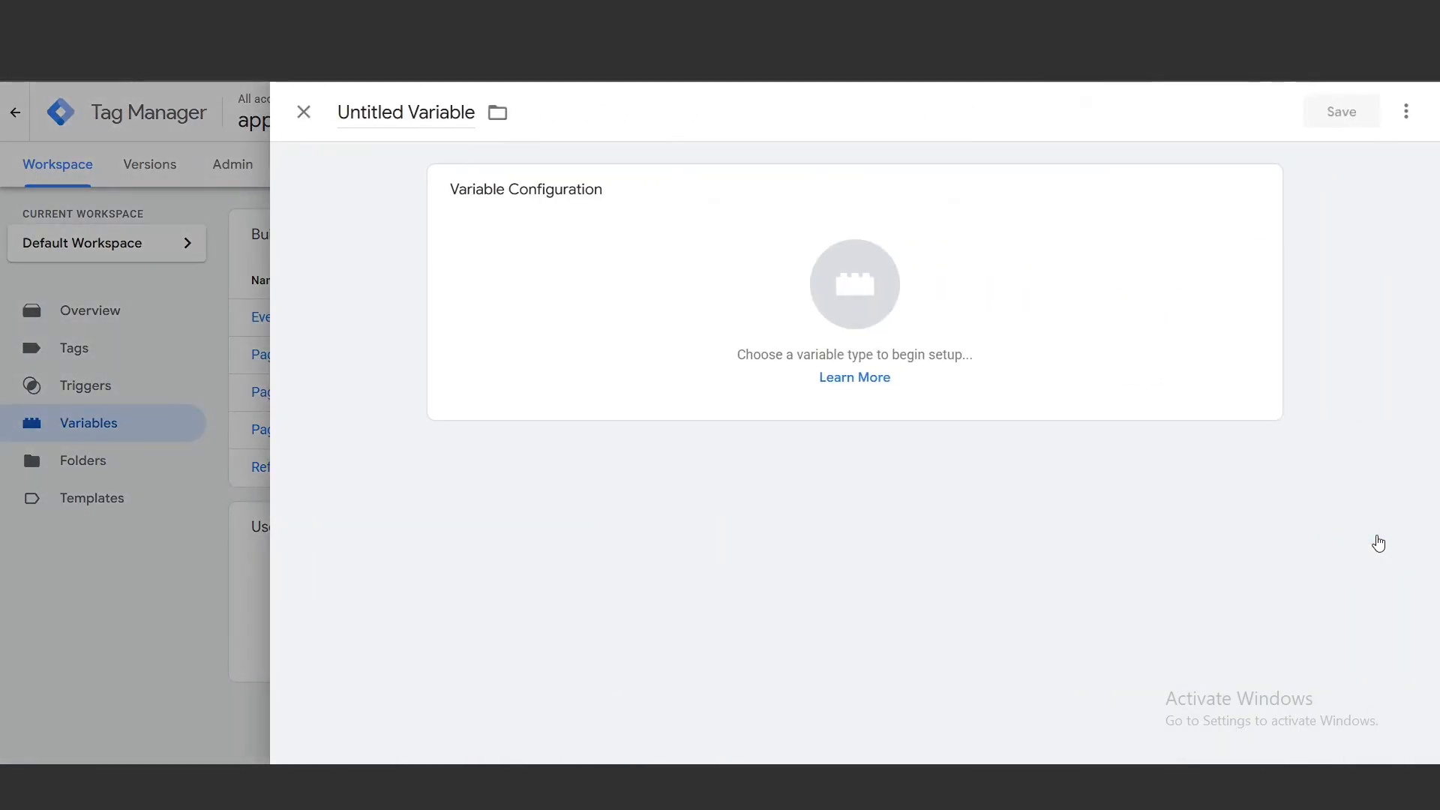
pyautogui.click(1241, 347)
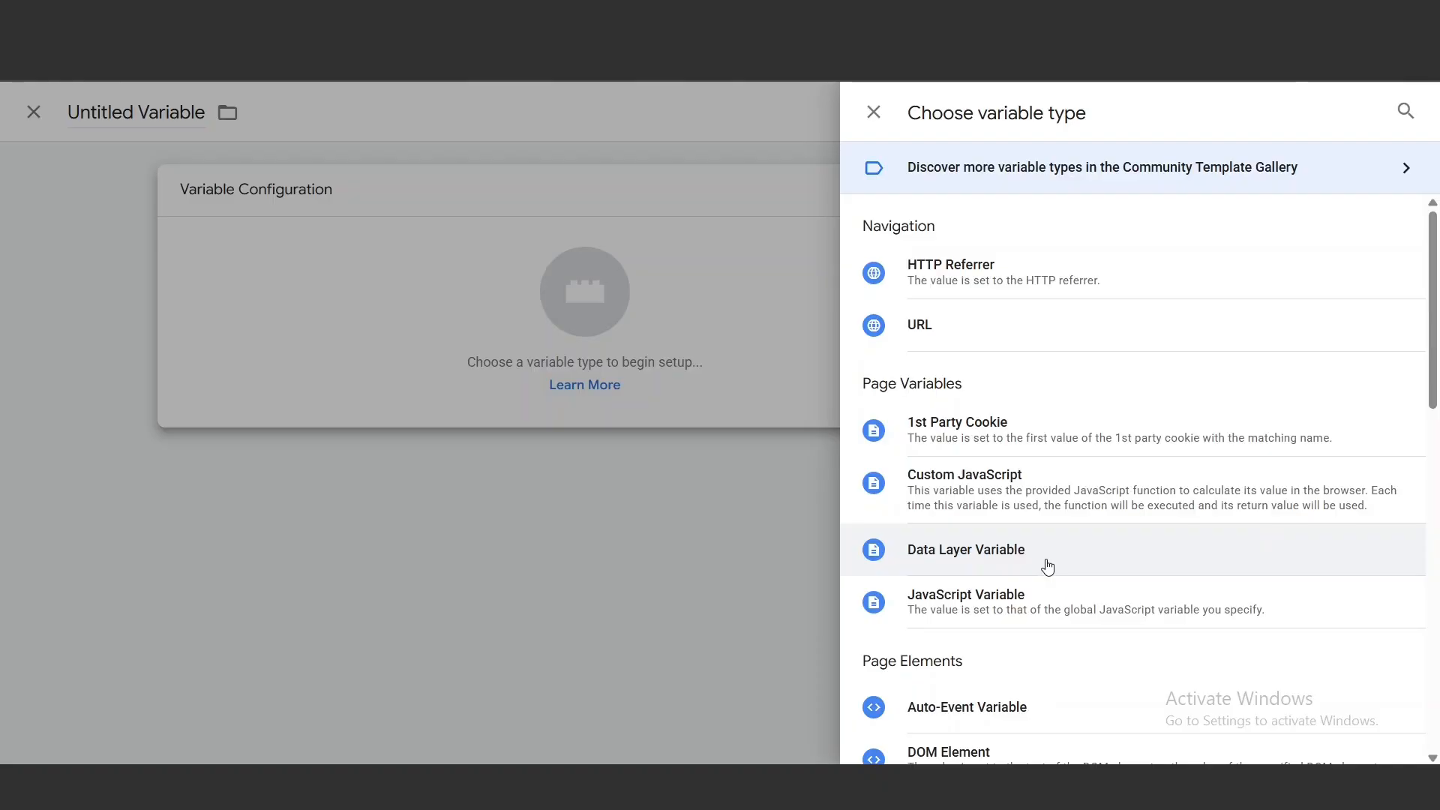
pyautogui.click(1048, 568)
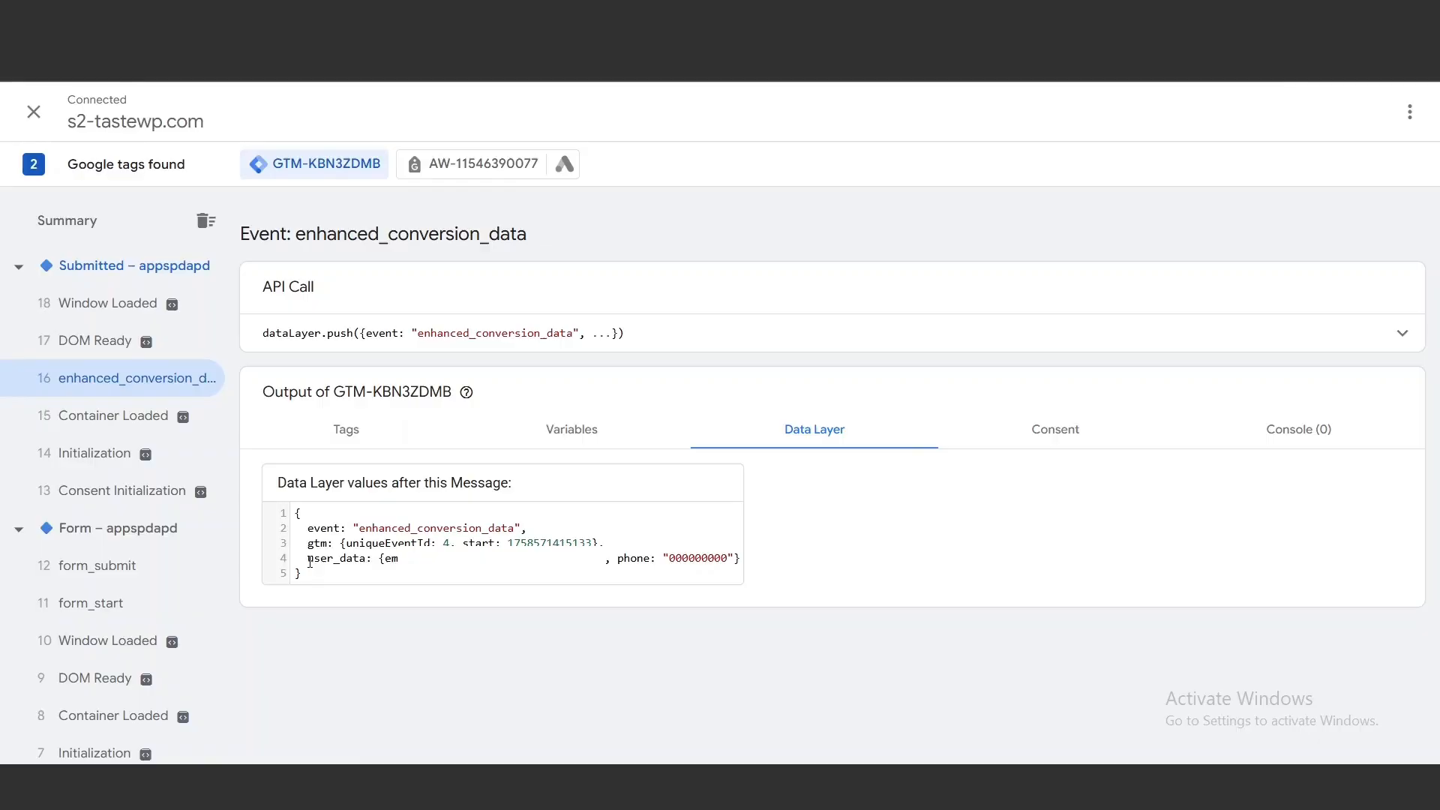
# Take the user_data key from the enhanced_conversion_data output and complete the variable for its email key, named Userdata.email
pyautogui.moveTo(307, 559); pyautogui.dragTo(366, 562)
pyautogui.doubleClick(391, 559)
pyautogui.moveTo(301, 561); pyautogui.dragTo(365, 564)
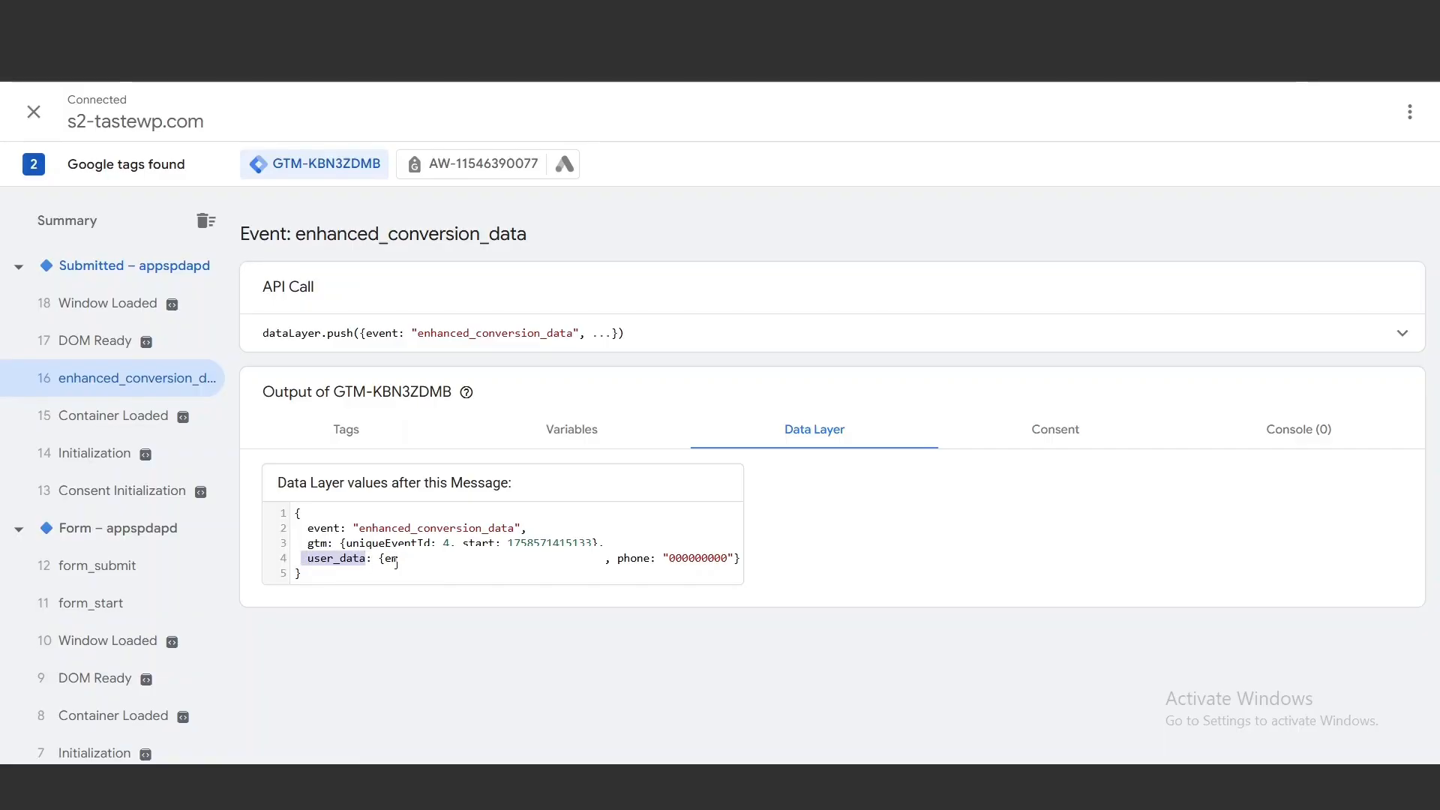
pyautogui.doubleClick(391, 559)
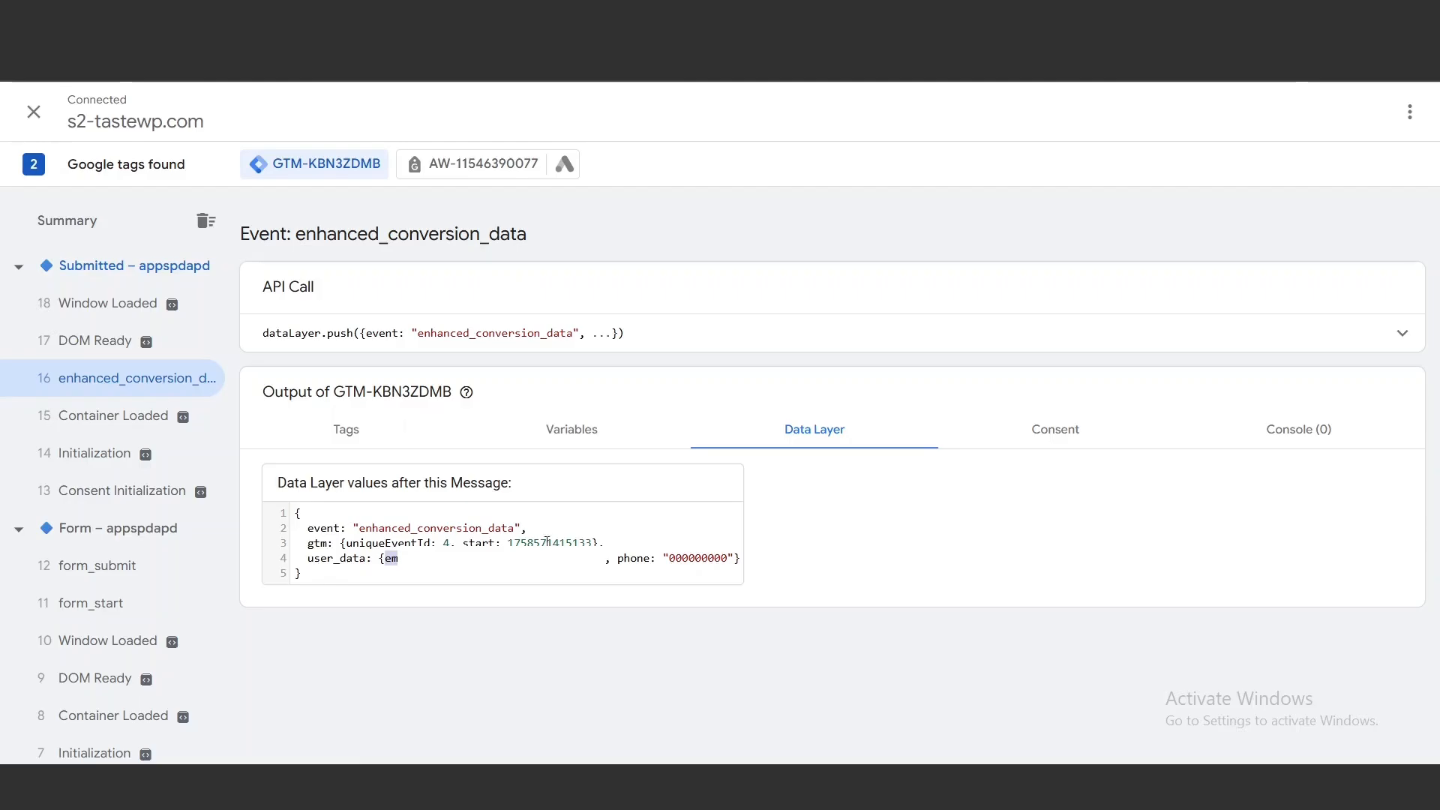
pyautogui.moveTo(618, 563); pyautogui.dragTo(650, 563)
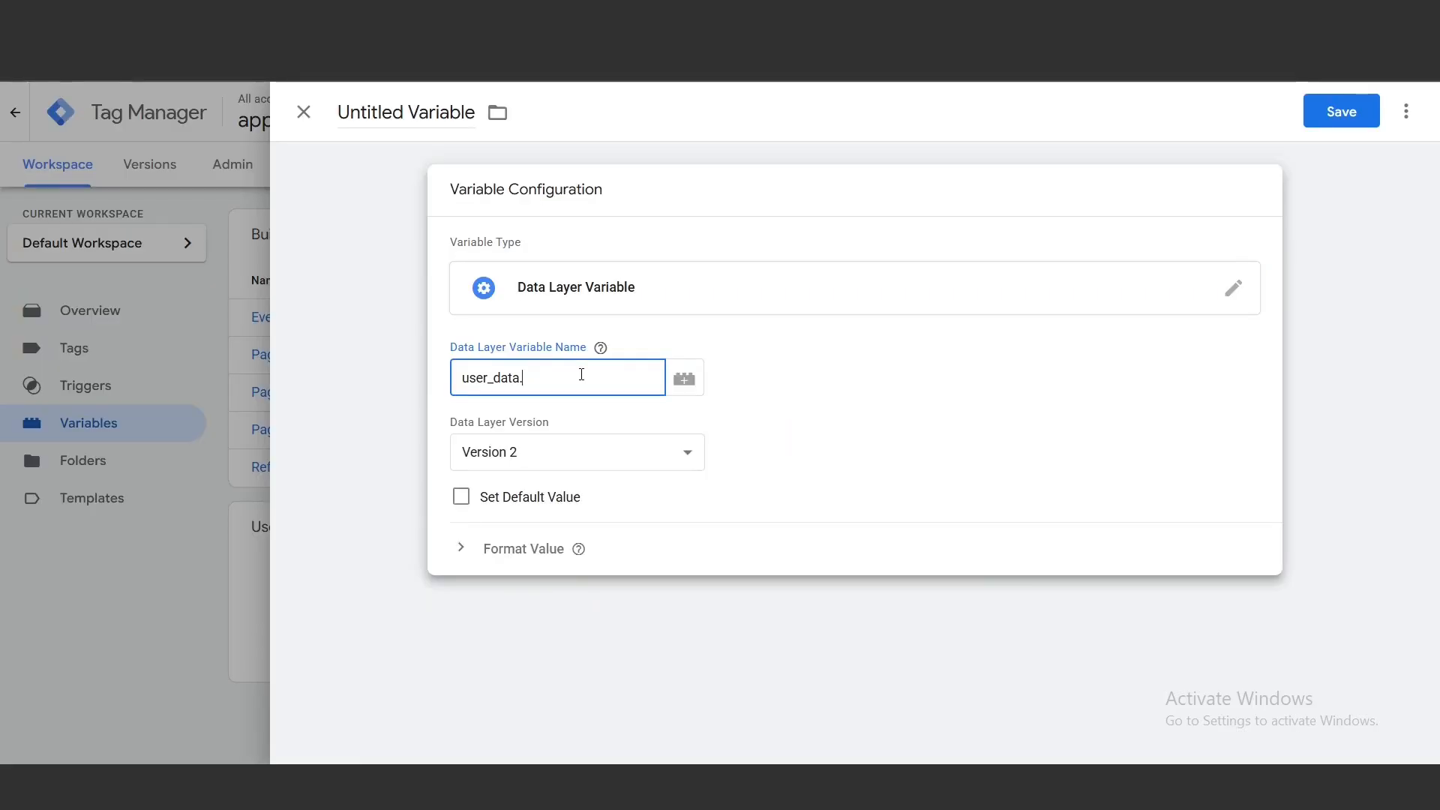
pyautogui.write('email')
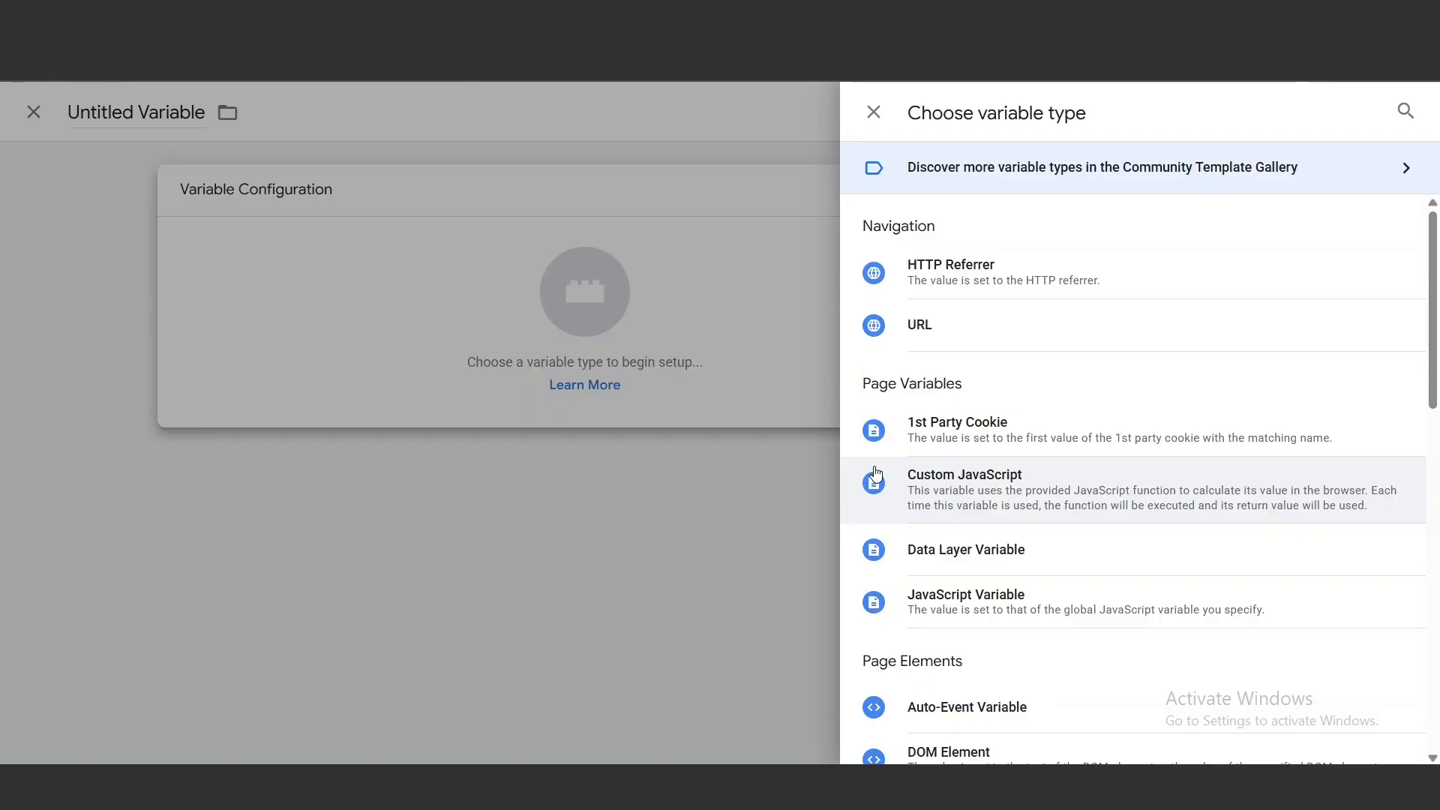
# Create a second Data Layer Variable reading user_data.phone and save it as Username.phone
pyautogui.click(965, 548)
pyautogui.click(628, 382)
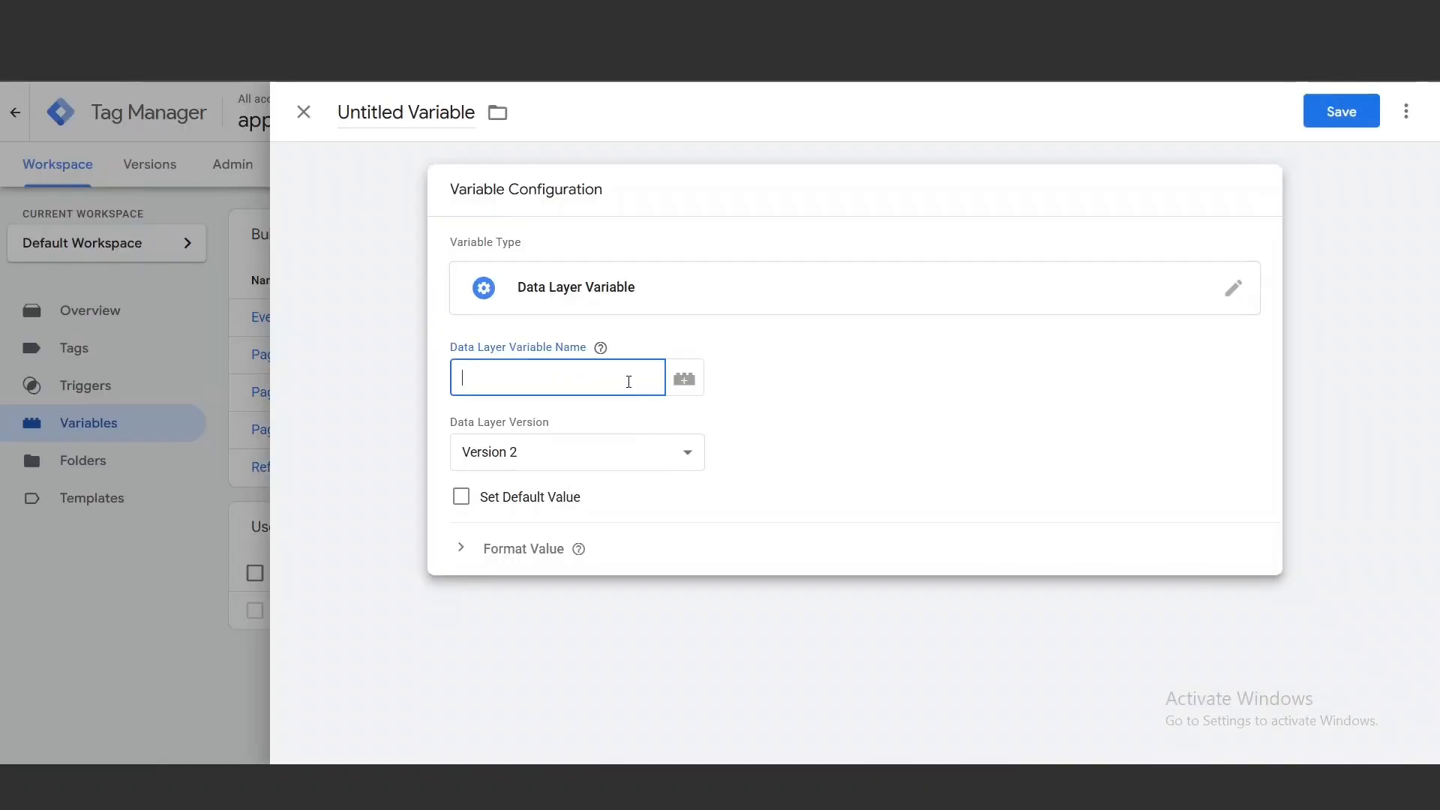
pyautogui.write('user_data.phone')
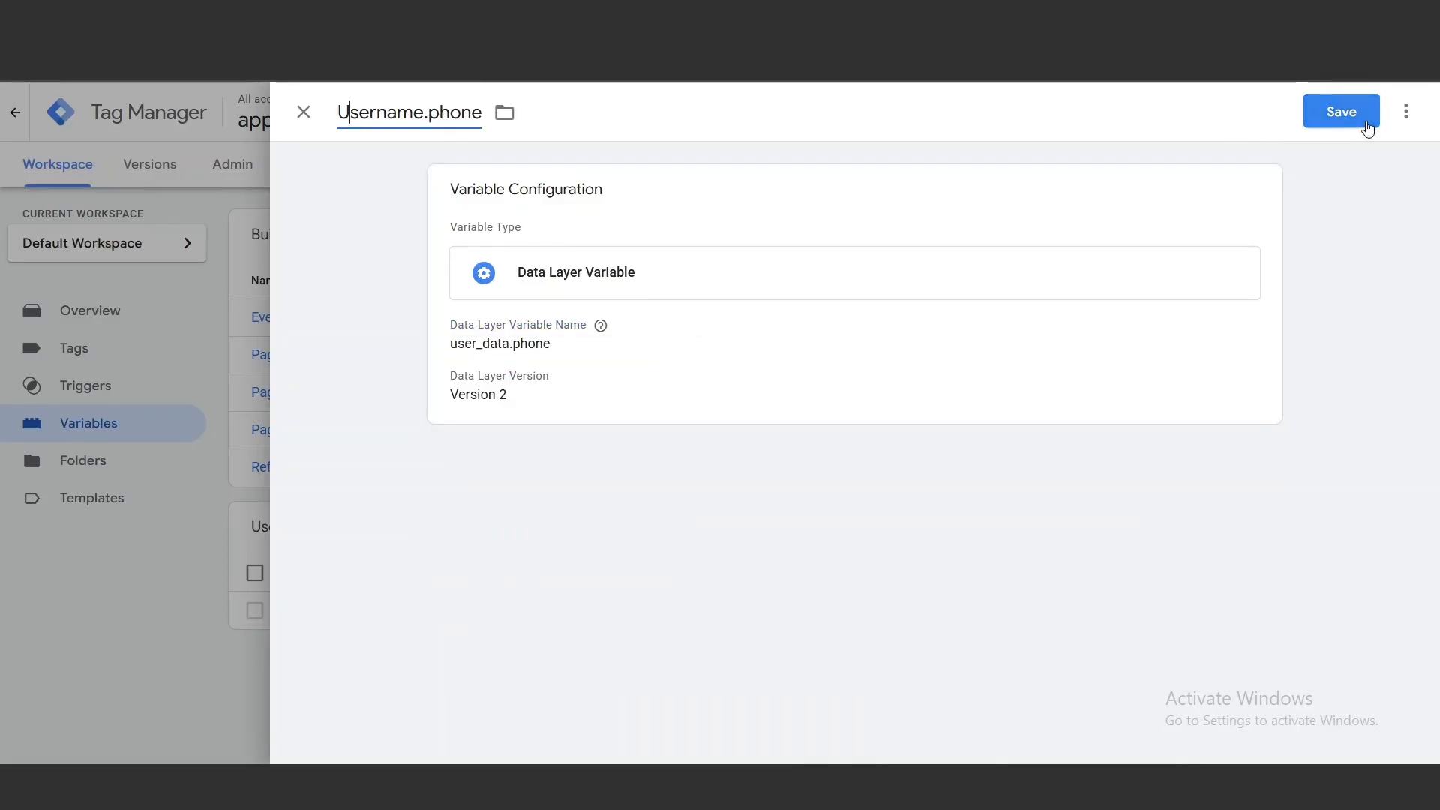
pyautogui.click(1367, 125)
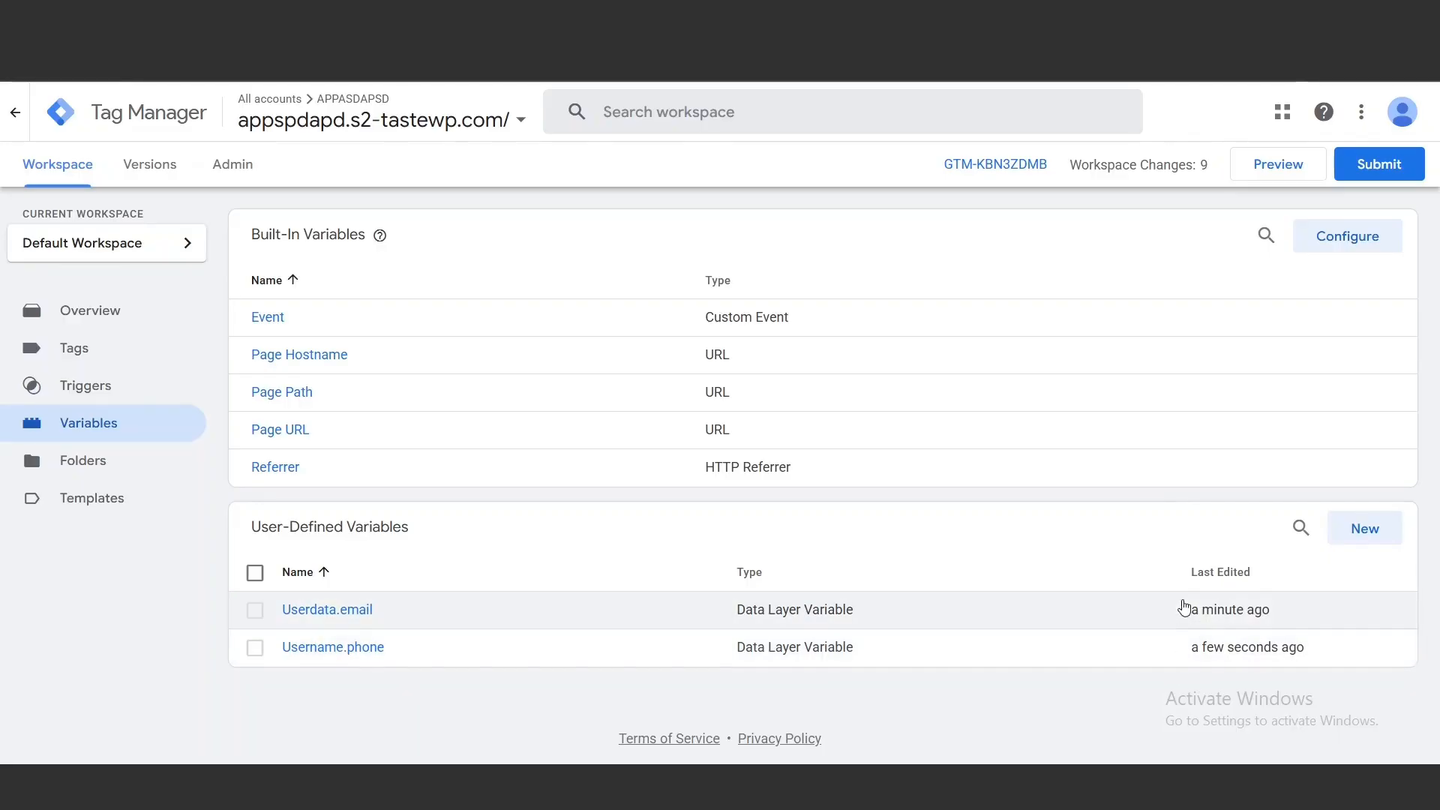
# Start a User-Provided Data variable with manual configuration, mapping Email to {{Userdata.email}} and Phone to {{Username.phone}}
pyautogui.click(1394, 538)
pyautogui.moveTo(1437, 645); pyautogui.dragTo(1437, 651)
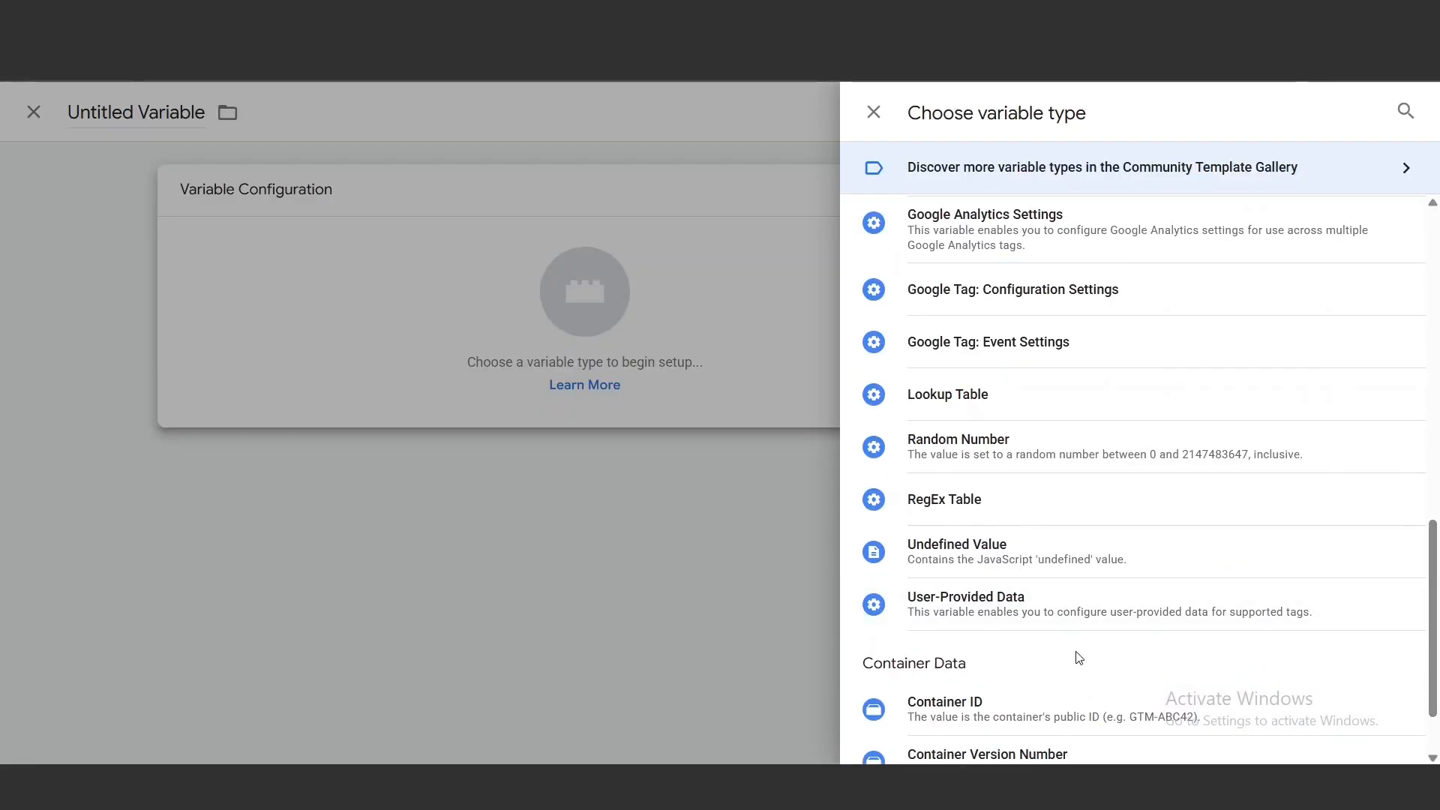
pyautogui.click(945, 619)
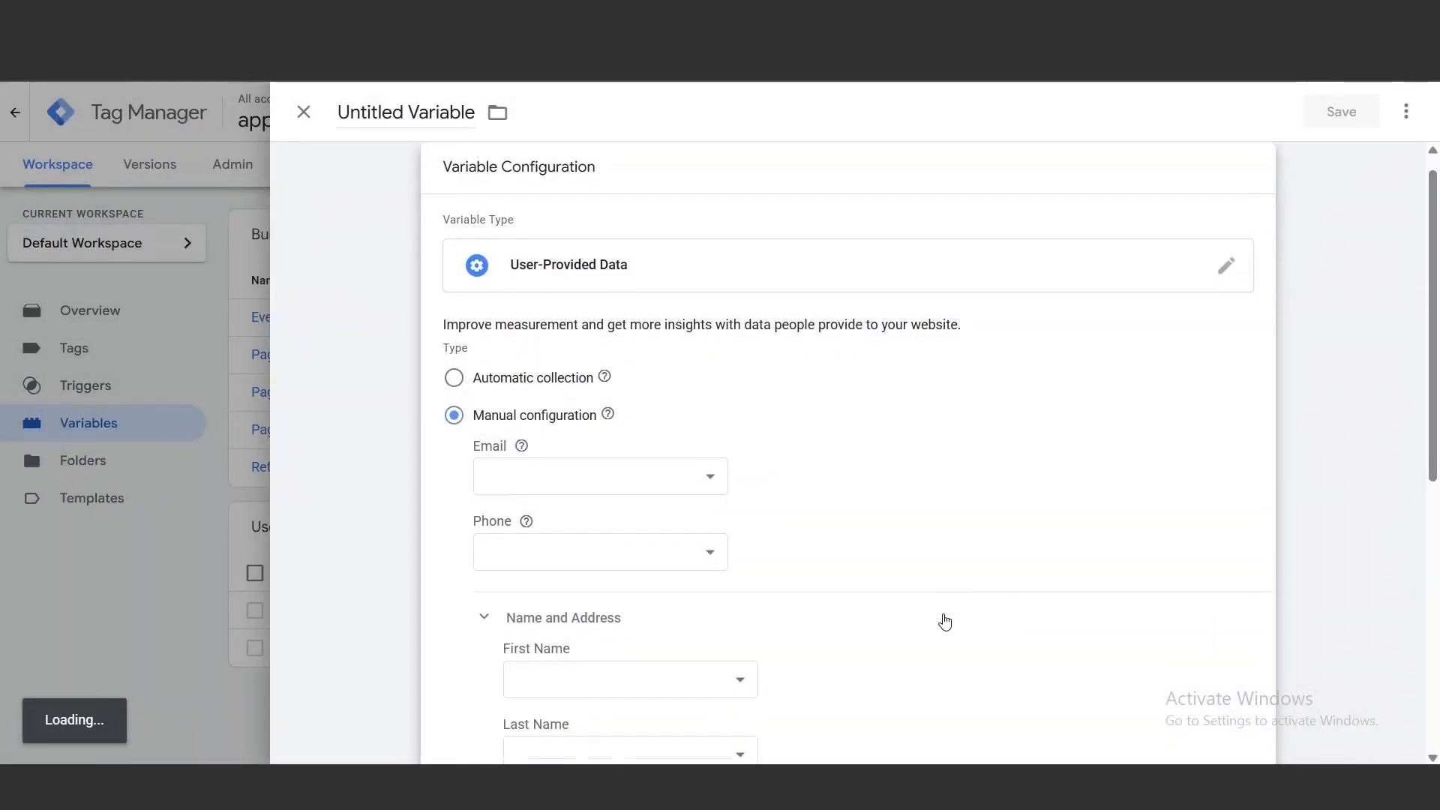
pyautogui.click(541, 476)
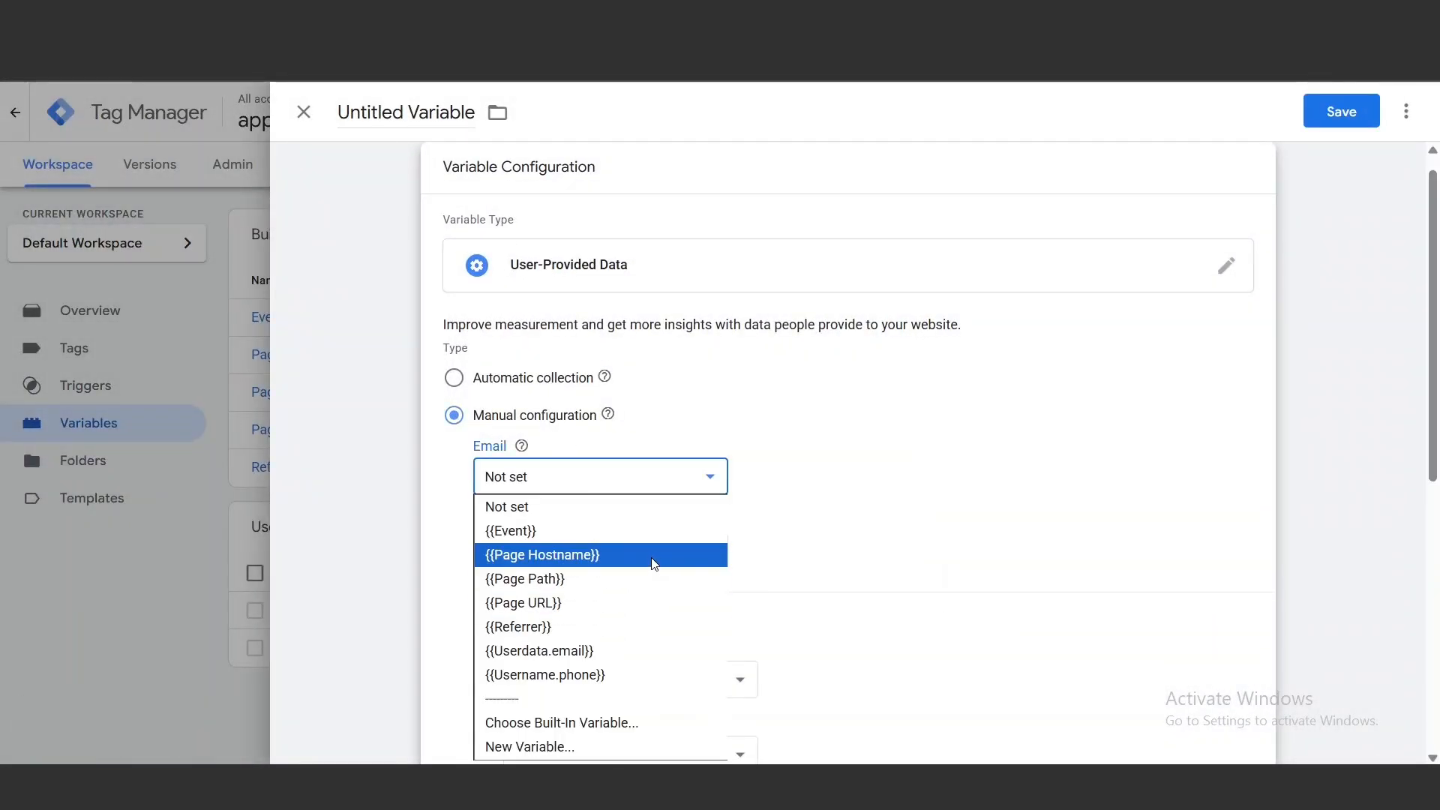
pyautogui.click(617, 658)
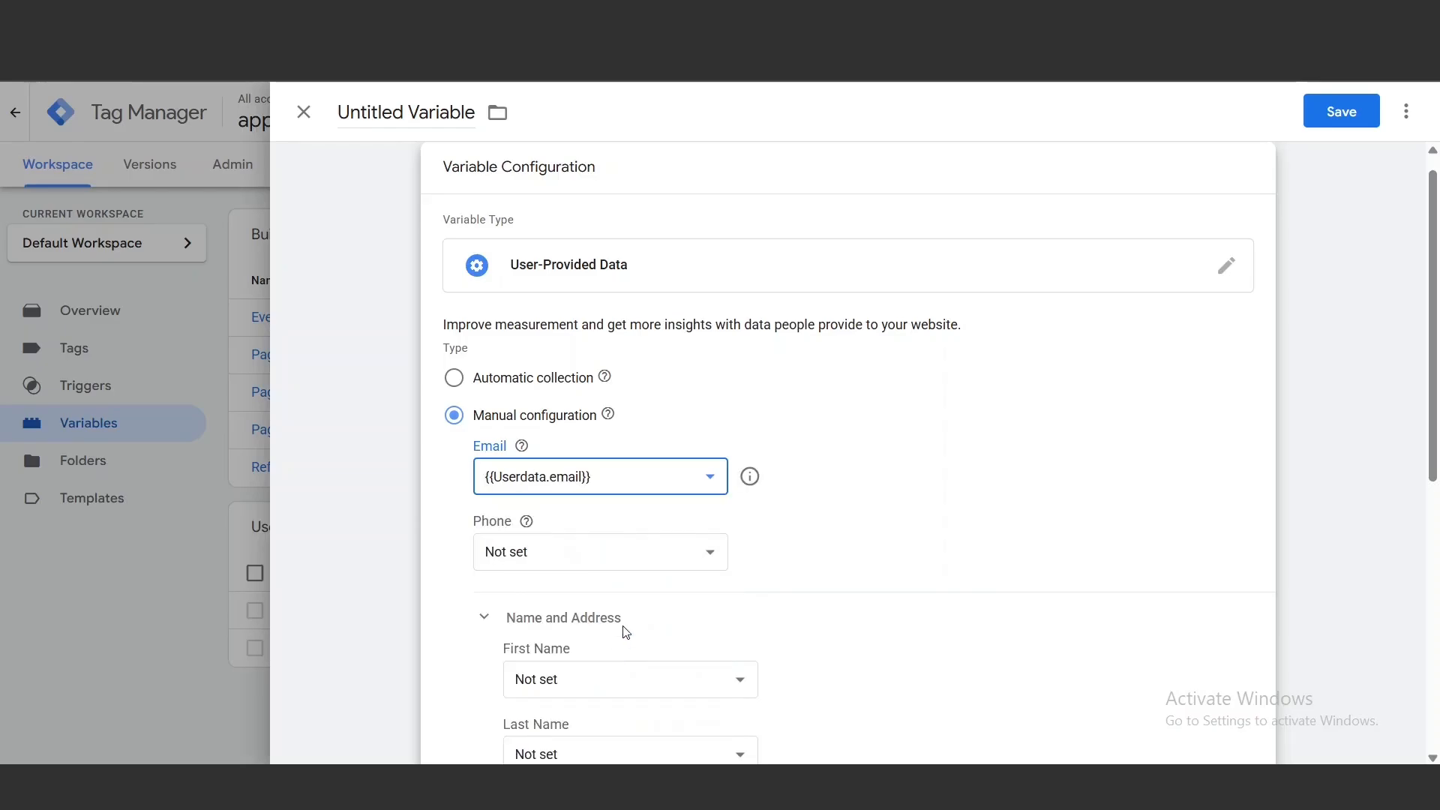
pyautogui.click(705, 556)
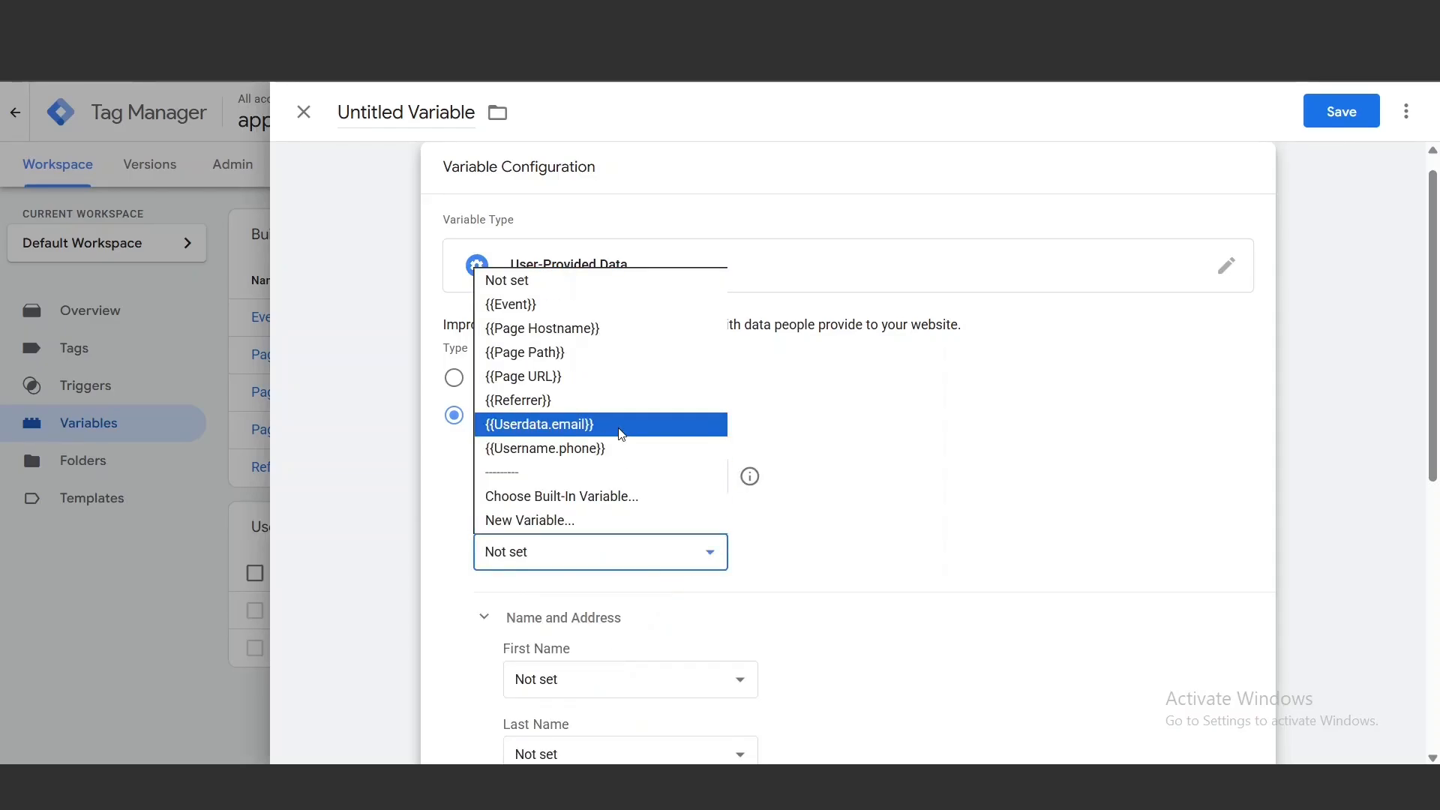
pyautogui.click(619, 447)
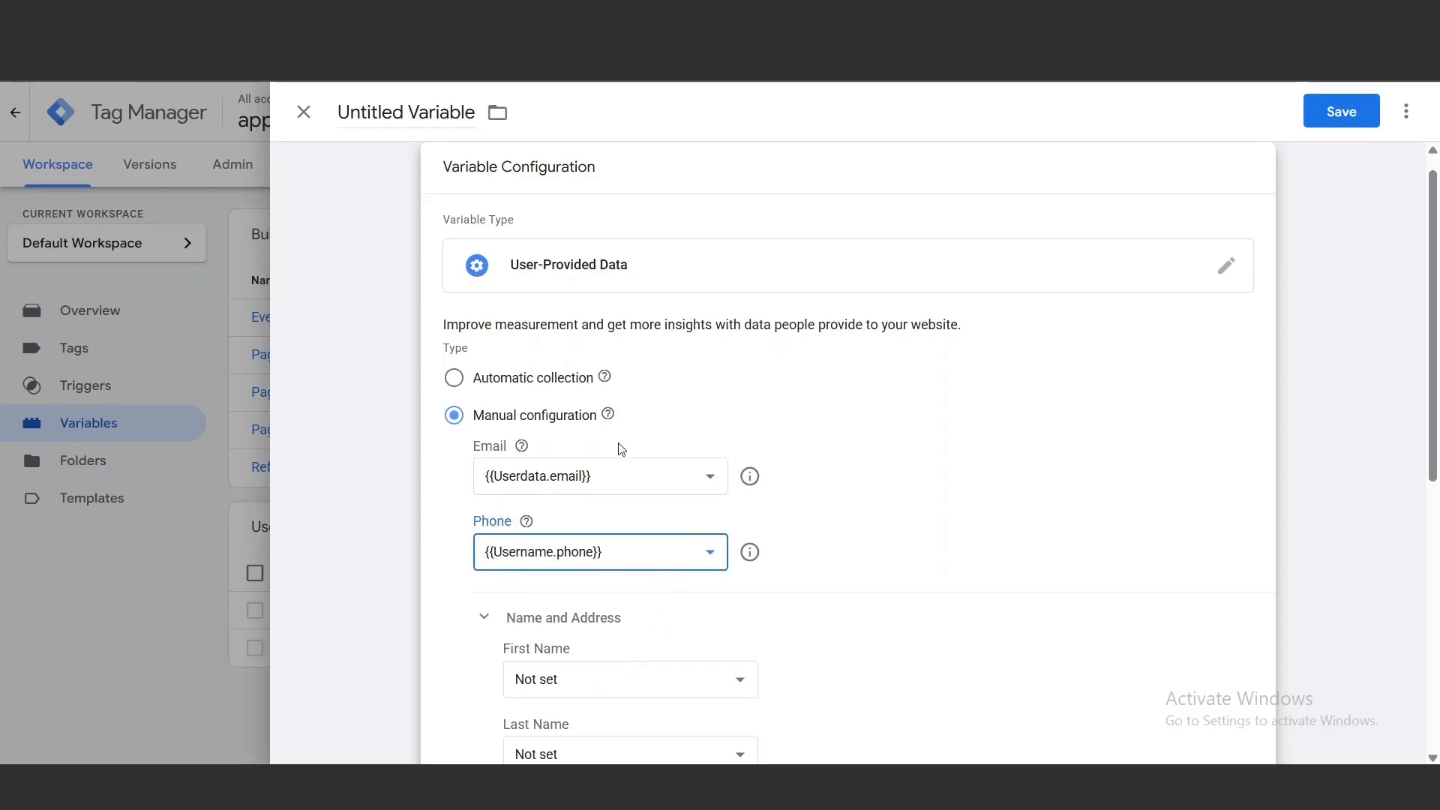
# Keep {{Userdata.email}} as the Email mapping and save the variable as User-Provided Data
pyautogui.click(712, 484)
pyautogui.click(711, 484)
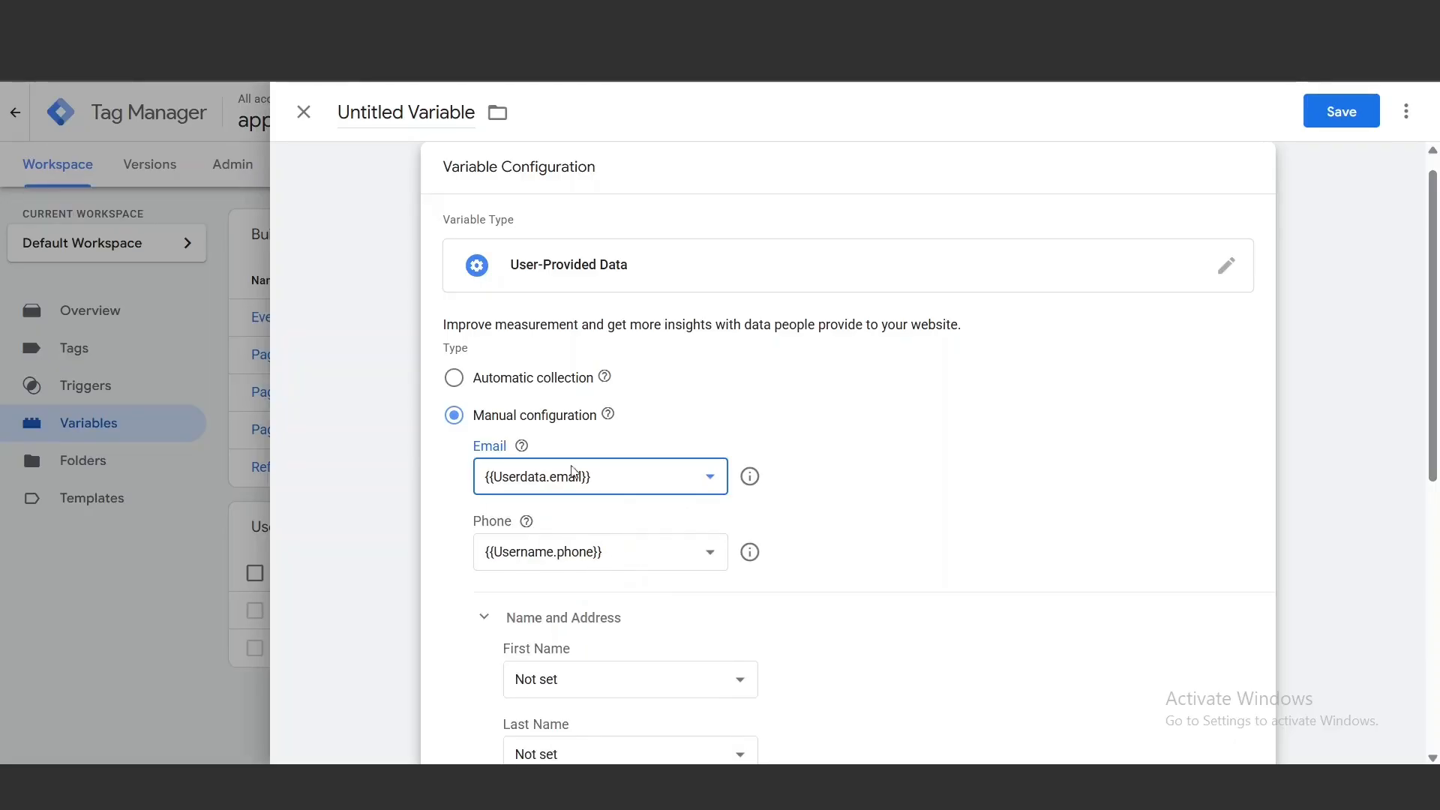
pyautogui.click(283, 523)
# Start a new tag of type Google Ads User-provided Data Event and bring up the available user-provided data variables
pyautogui.click(79, 348)
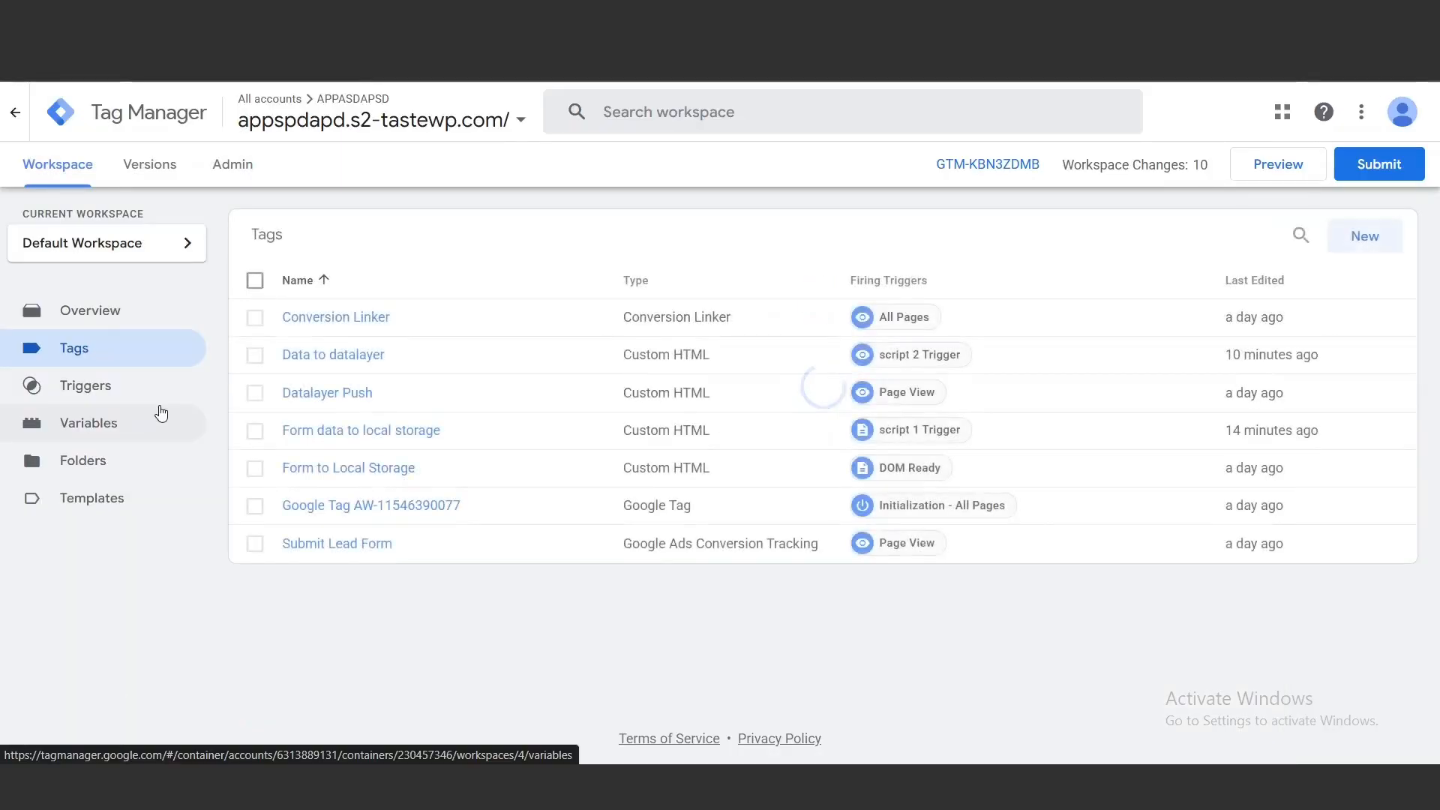
pyautogui.click(1365, 256)
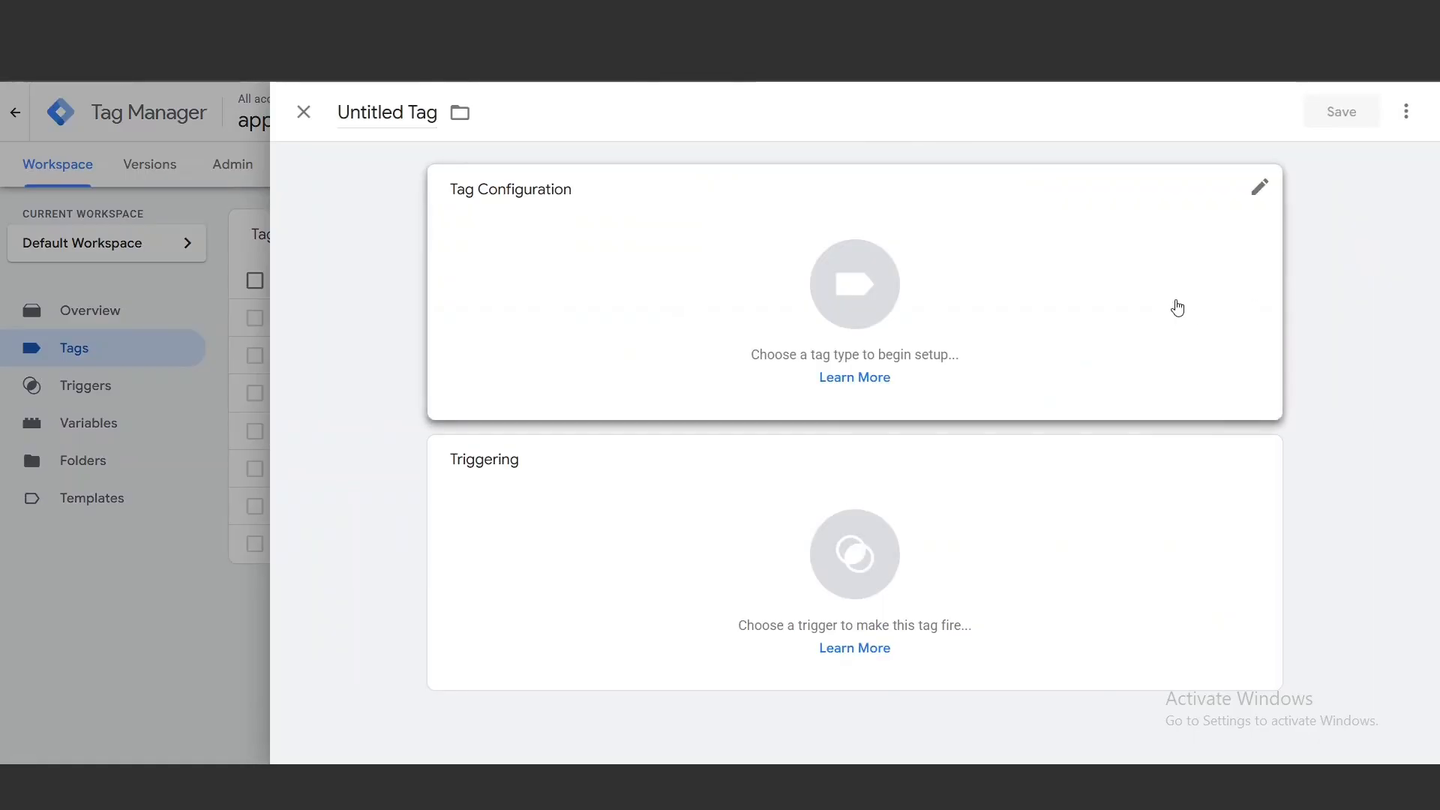
pyautogui.click(1177, 305)
pyautogui.click(1025, 352)
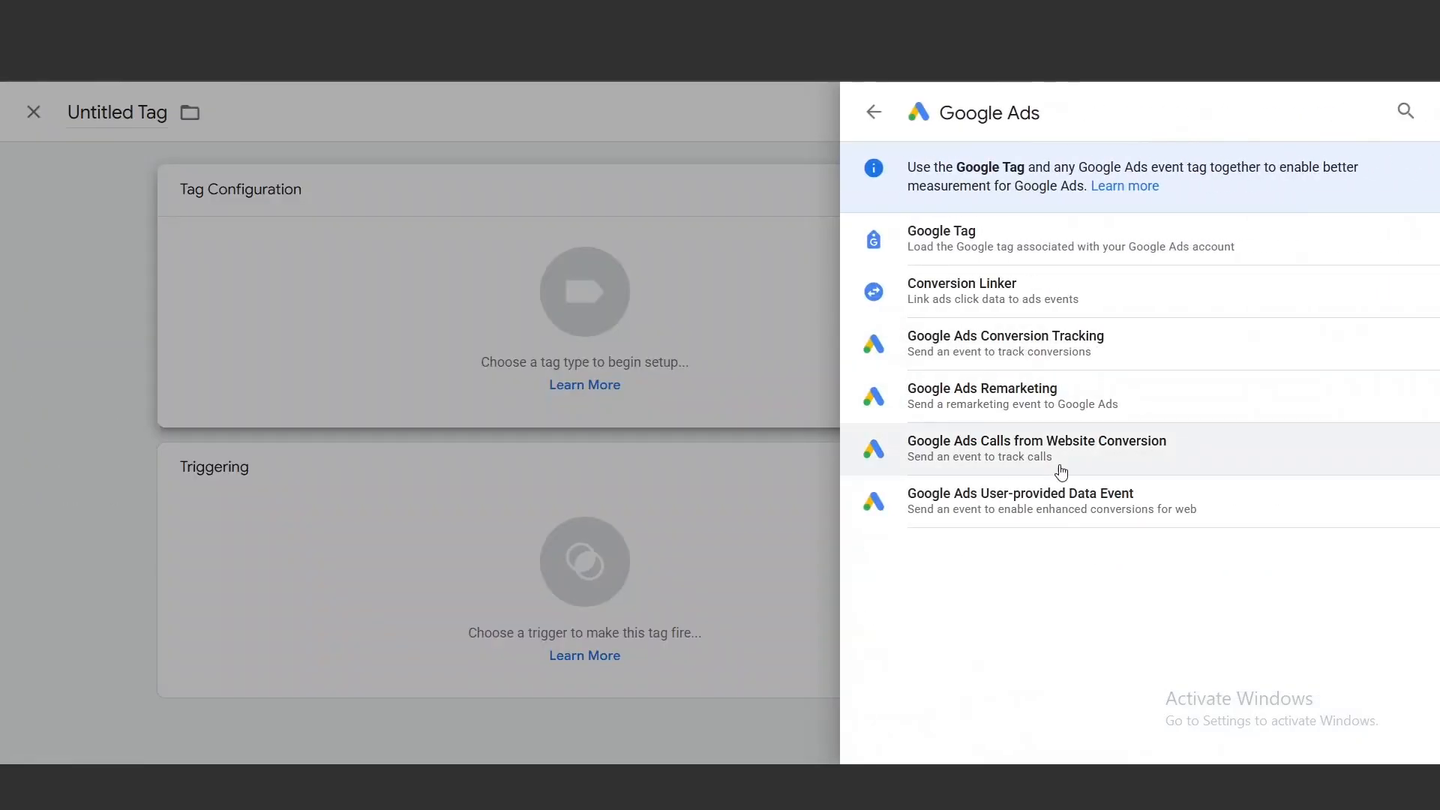
pyautogui.click(1106, 509)
pyautogui.click(684, 524)
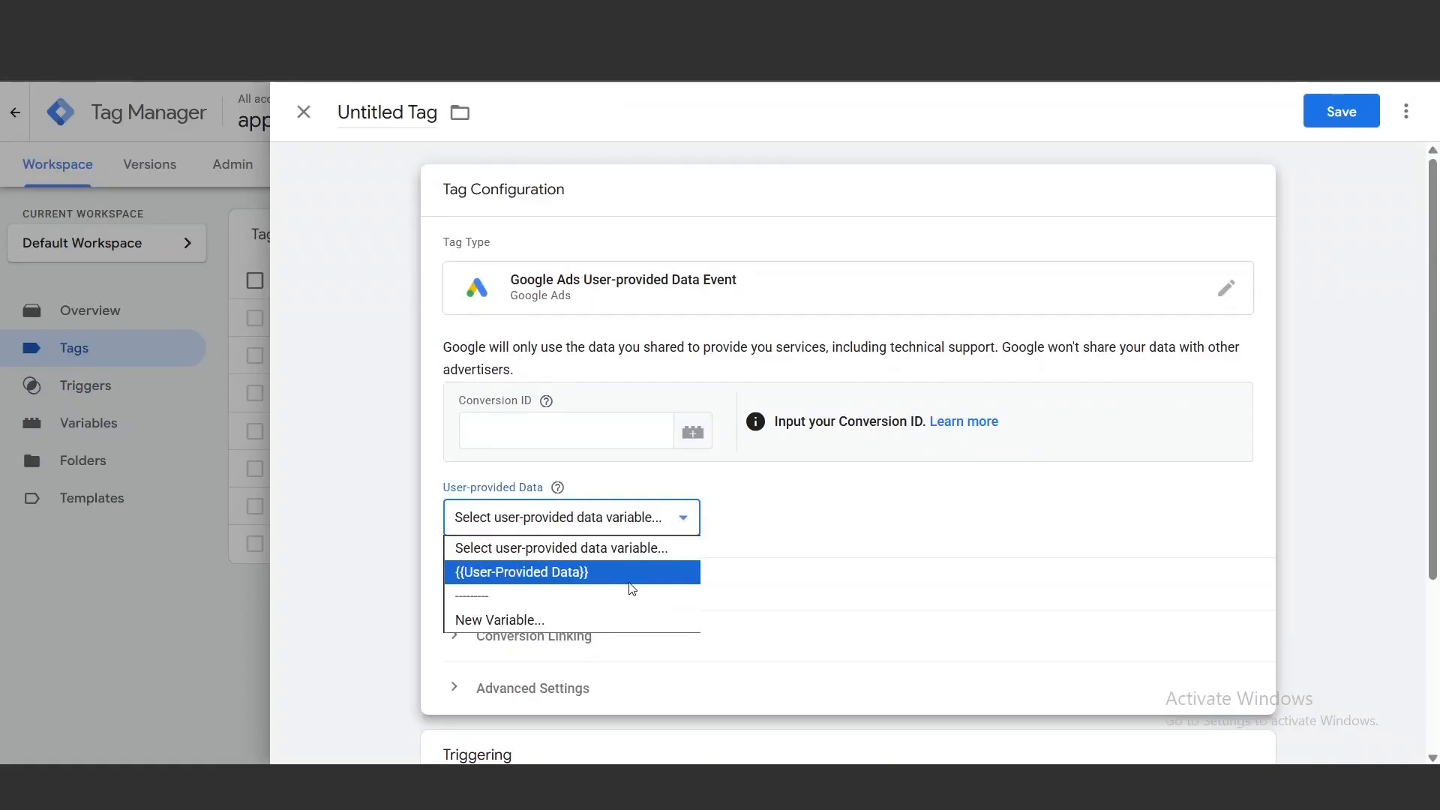
# Copy the Conversion ID from the Submit Lead Form tag into the new tag and set its User-provided Data to {{User-Provided Data}}
pyautogui.click(304, 111)
pyautogui.click(830, 334)
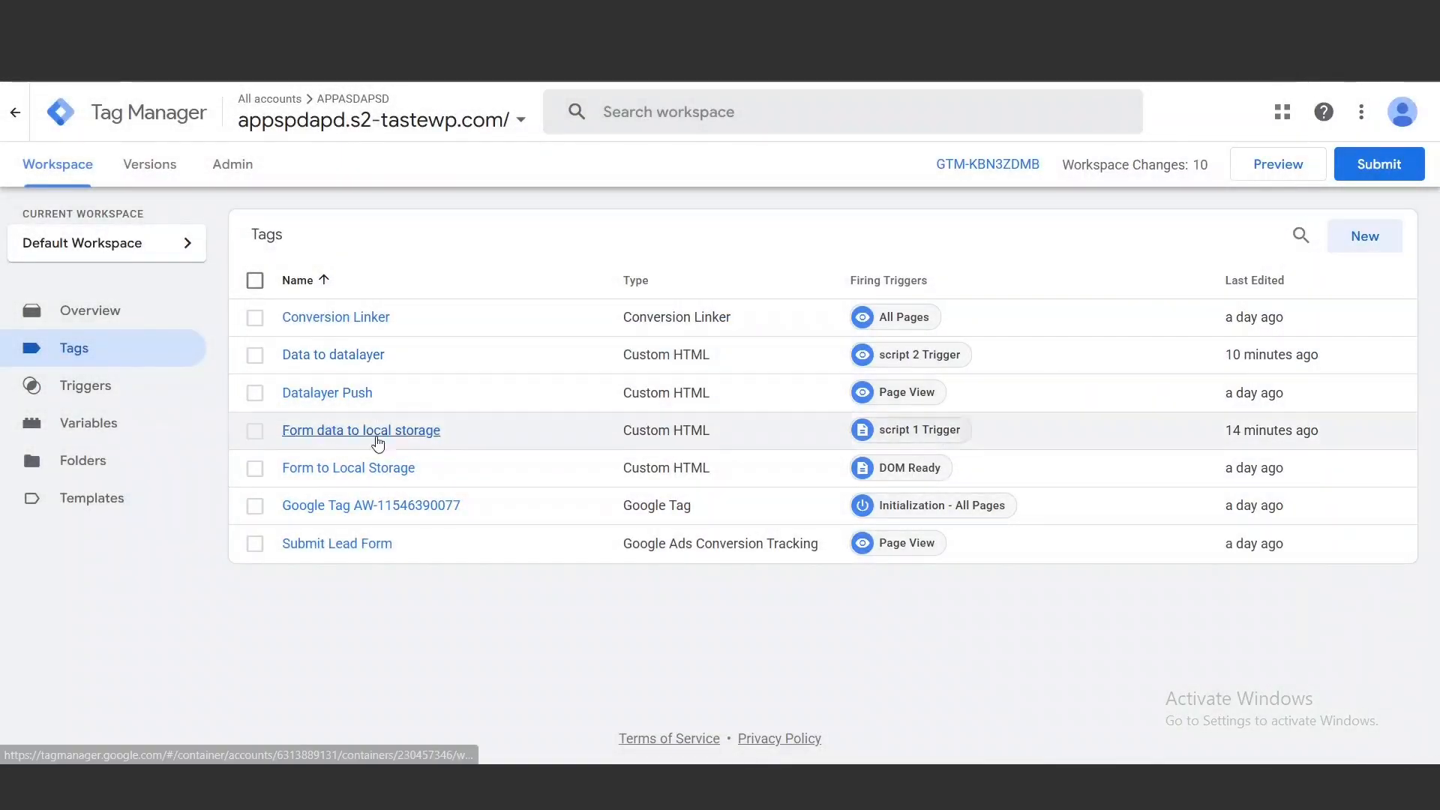
pyautogui.click(382, 544)
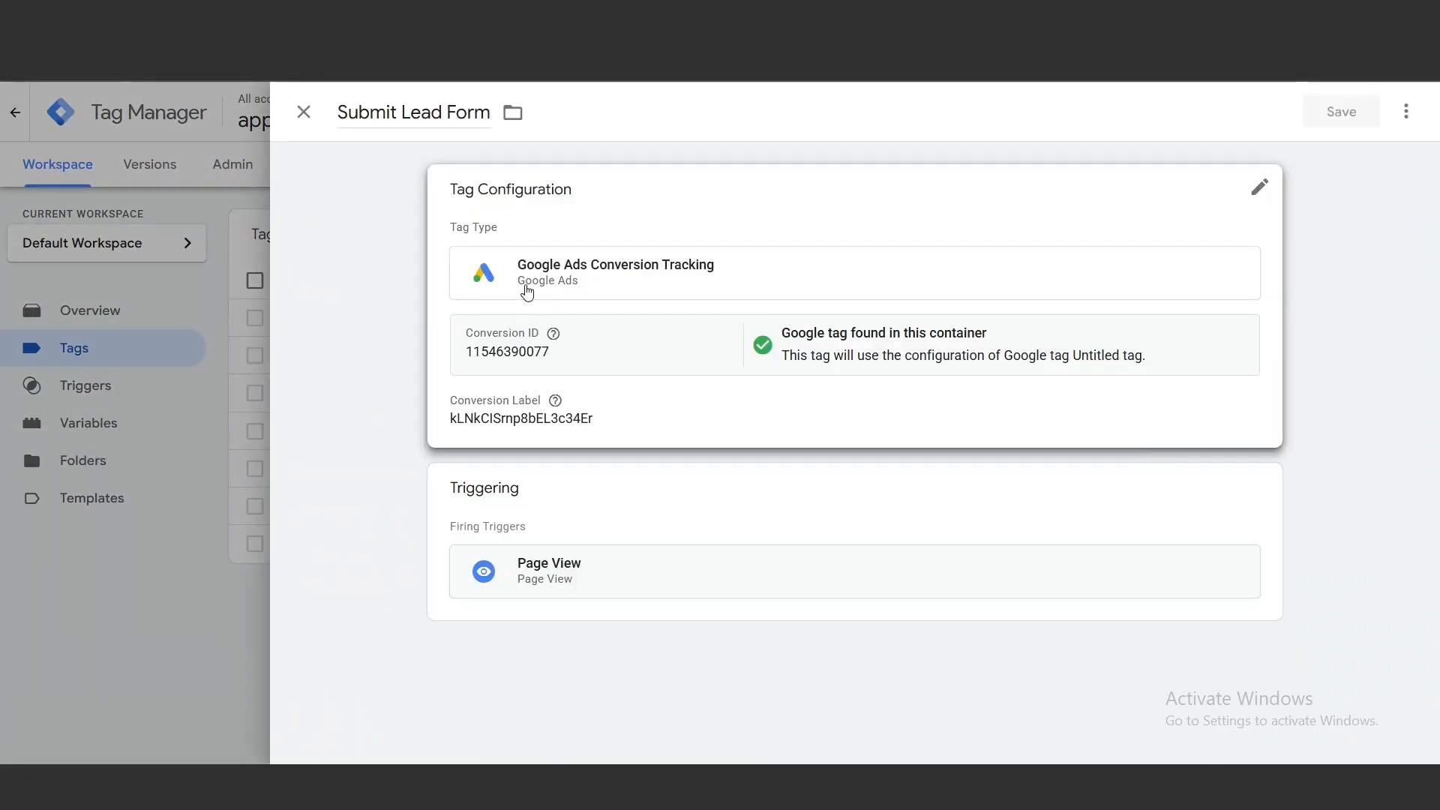
pyautogui.click(555, 346)
pyautogui.doubleClick(548, 385)
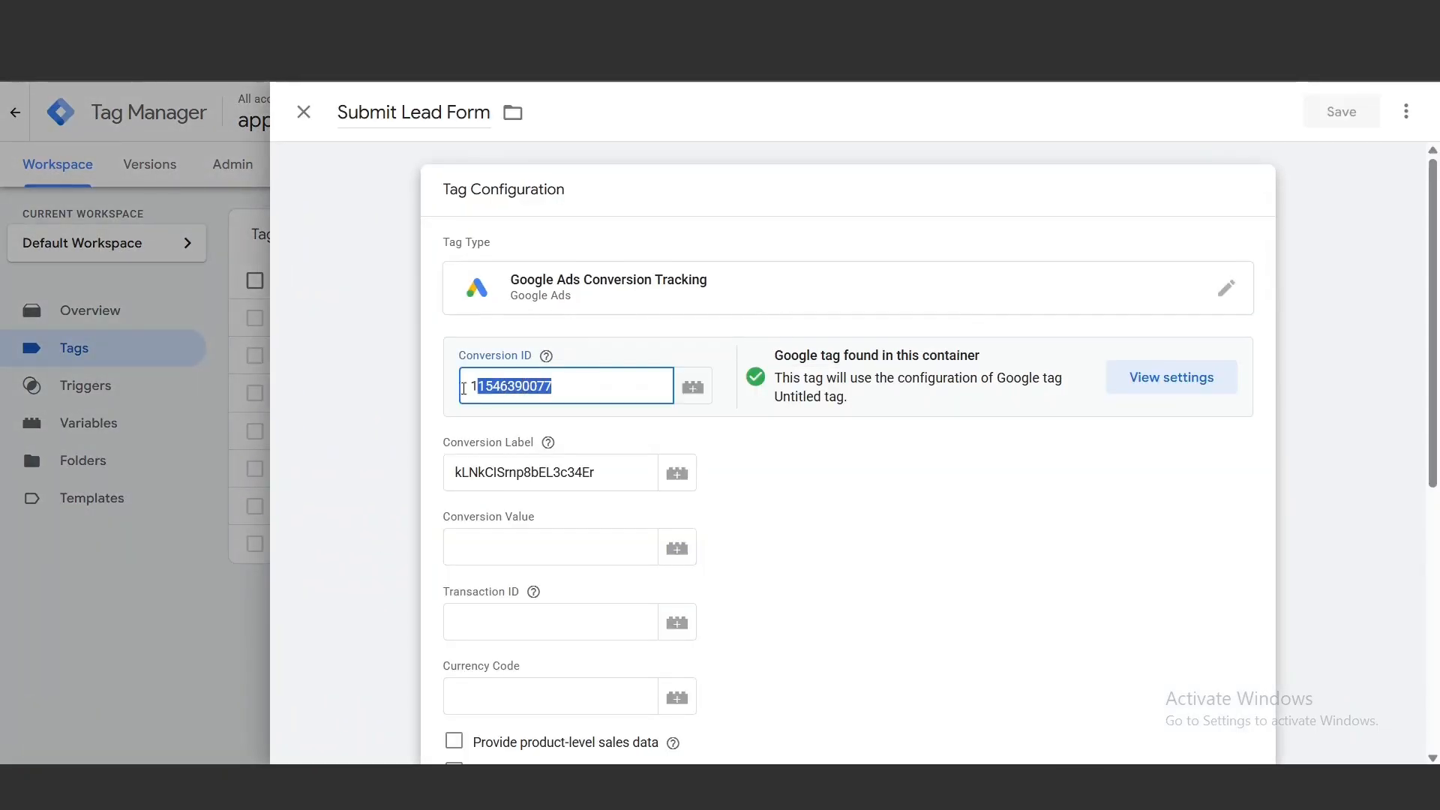
pyautogui.rightClick(488, 386)
pyautogui.click(543, 410)
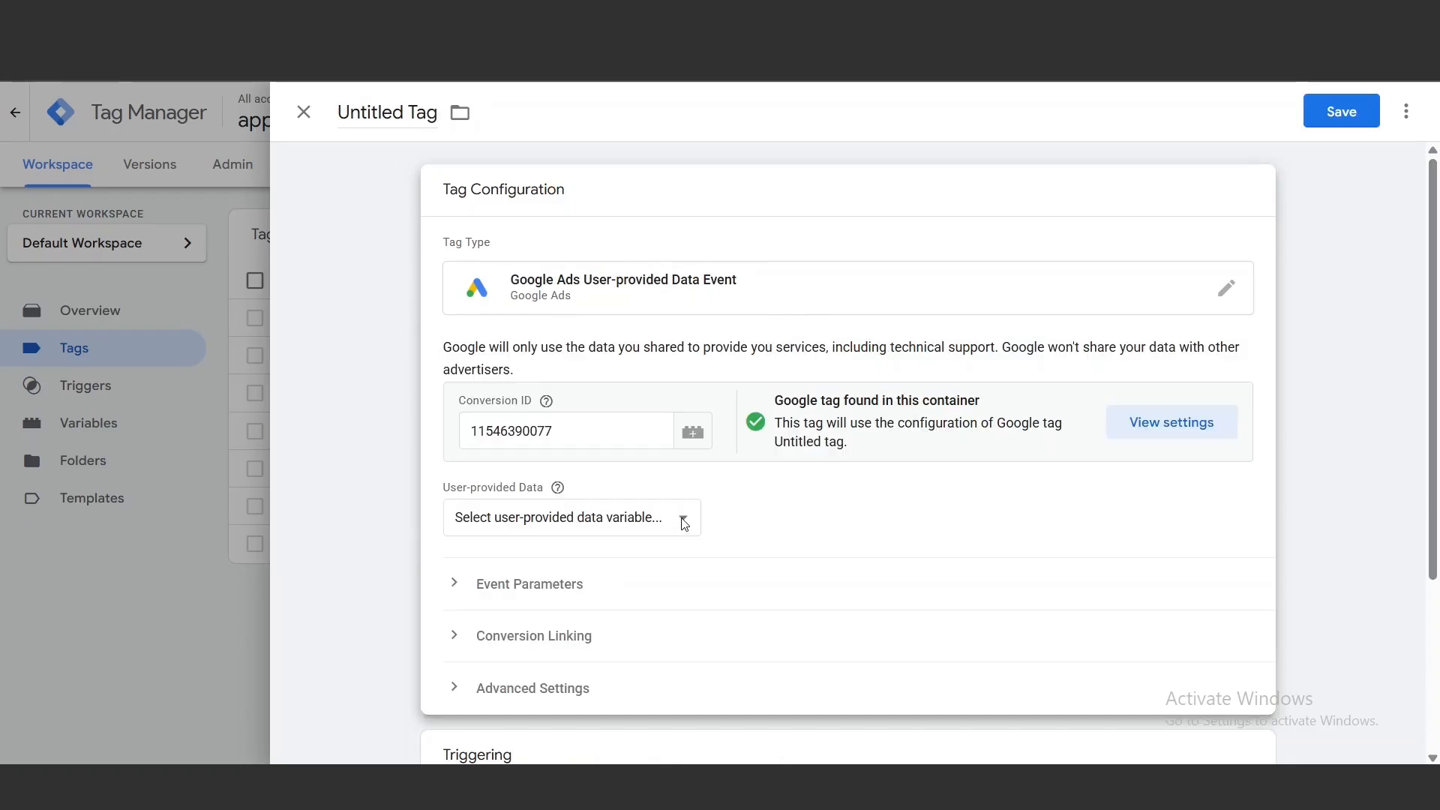
pyautogui.click(683, 520)
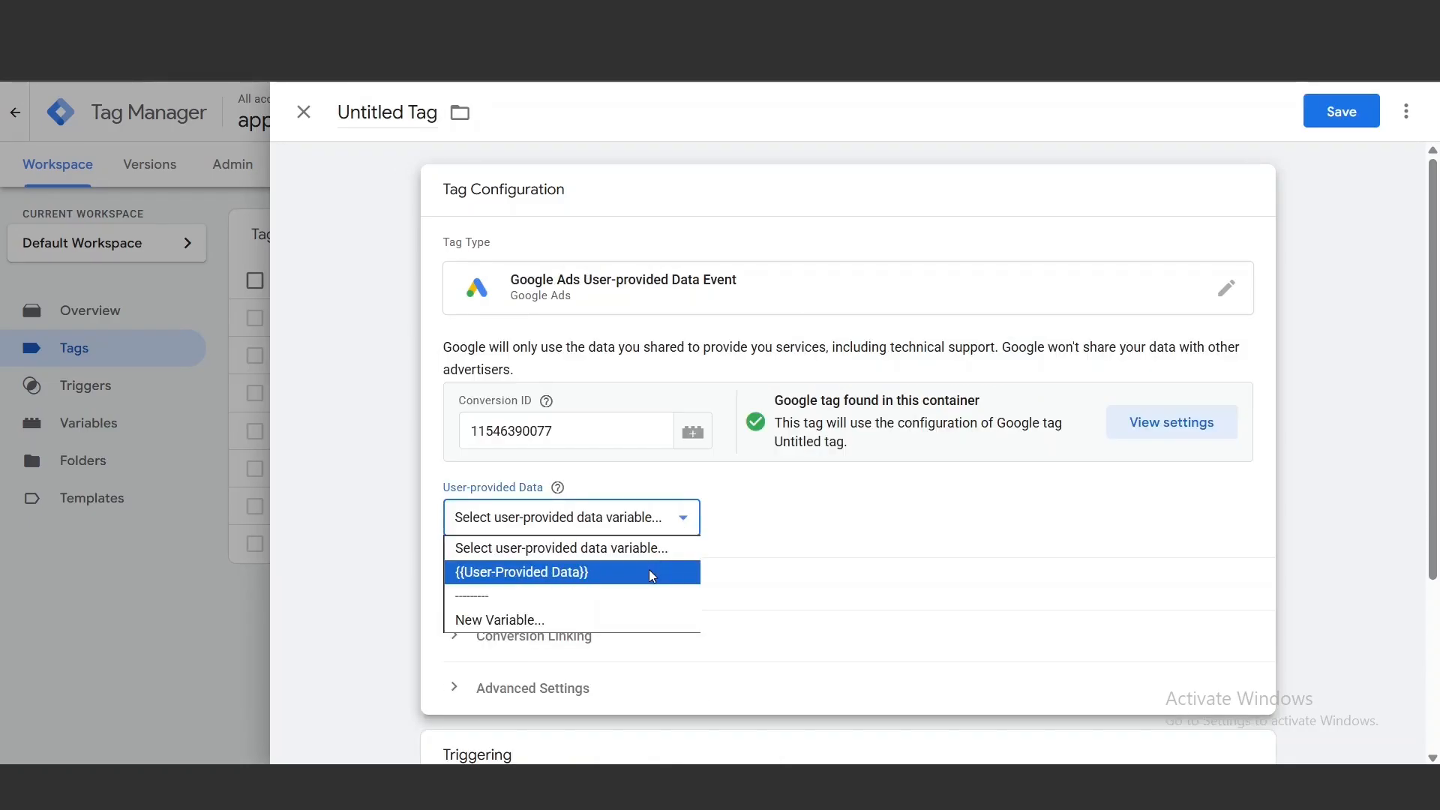
pyautogui.click(650, 571)
pyautogui.scroll(-3, 713, 662)
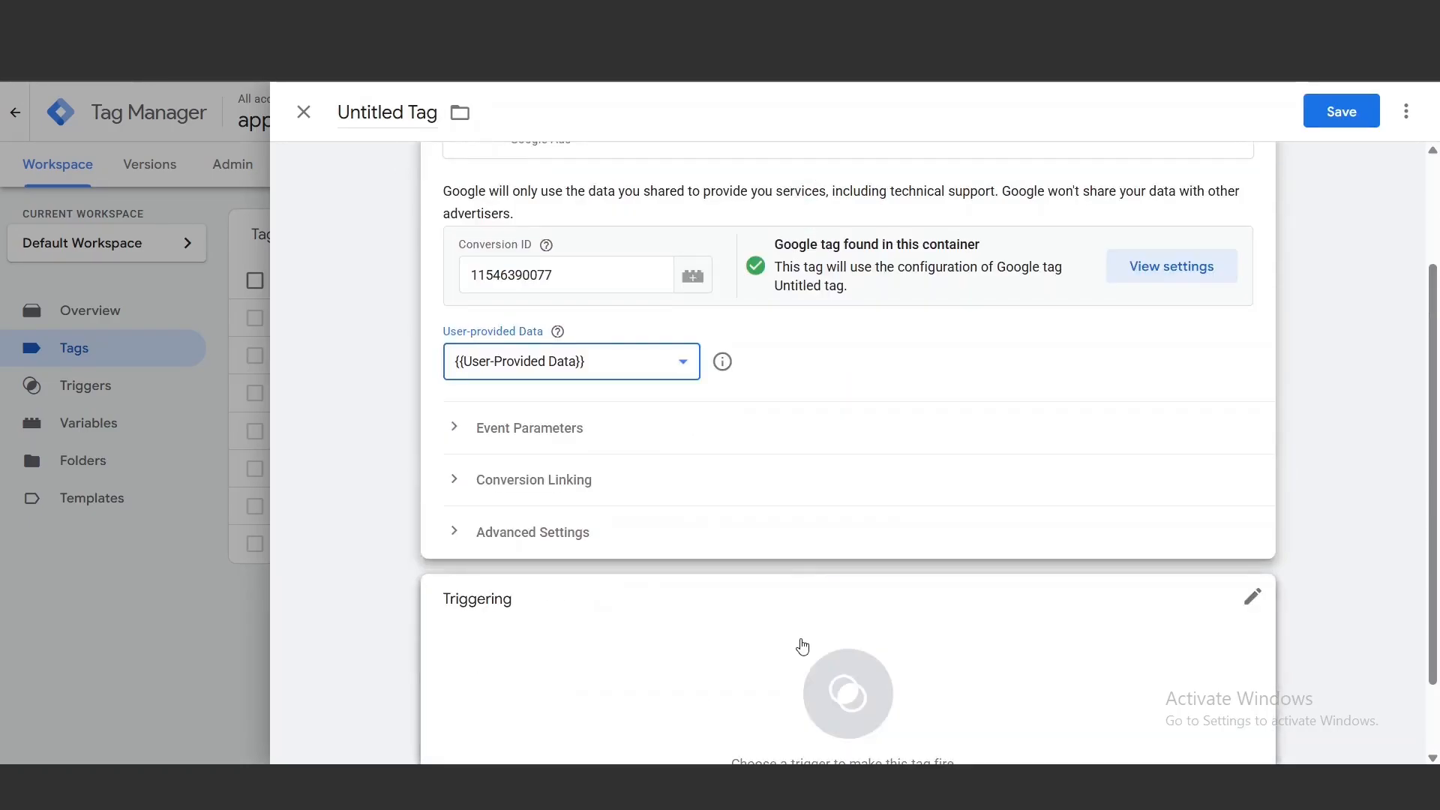
pyautogui.click(812, 663)
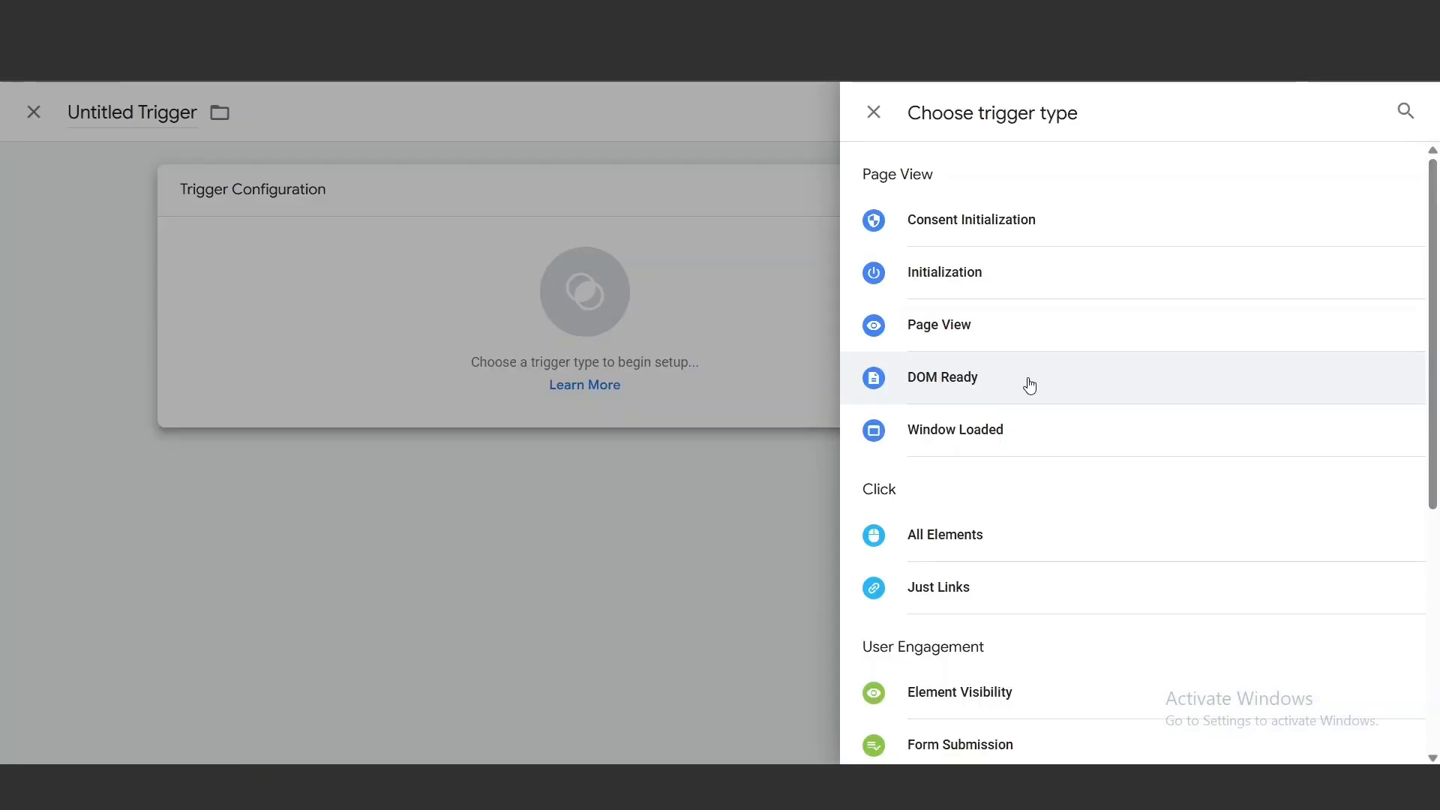
pyautogui.click(1030, 385)
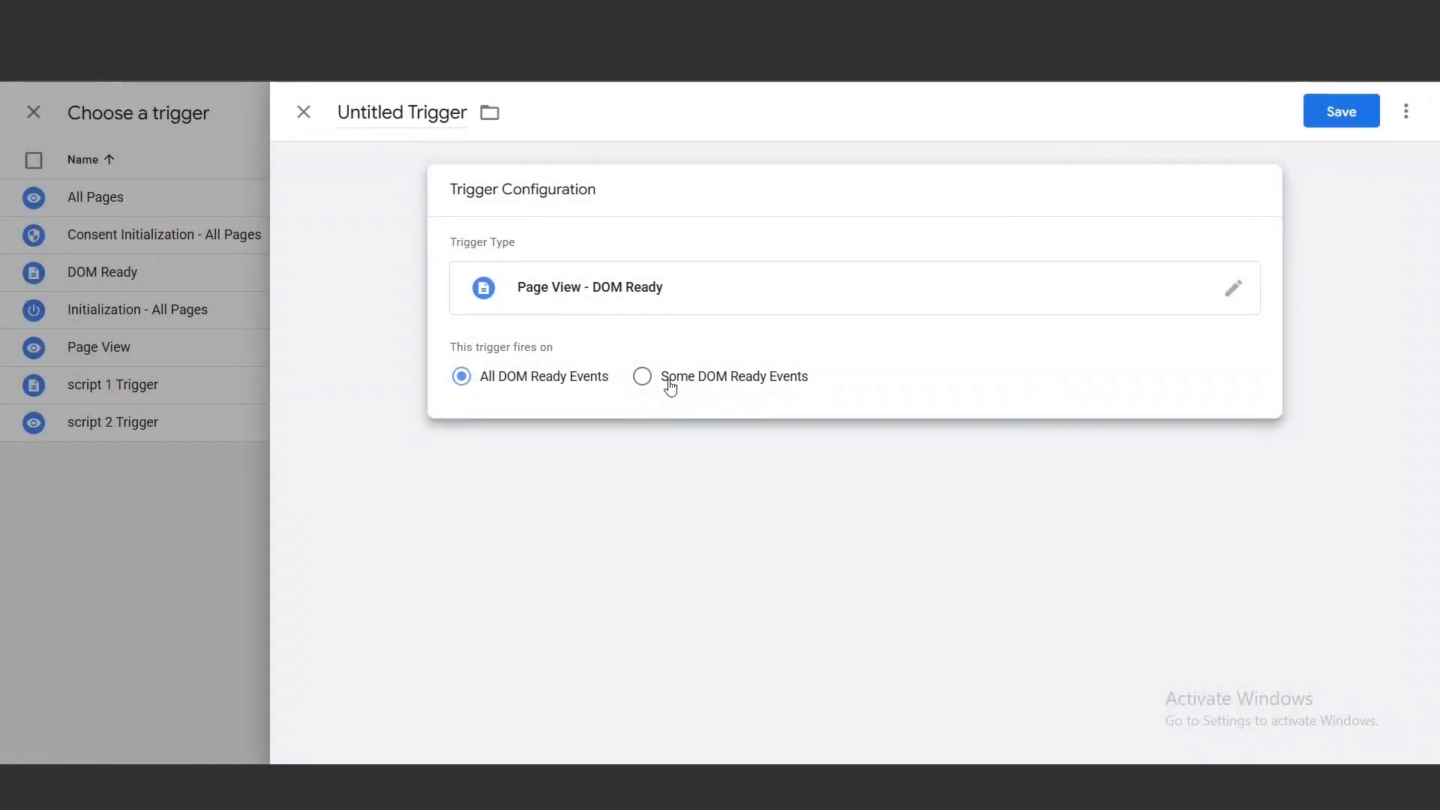
pyautogui.click(643, 376)
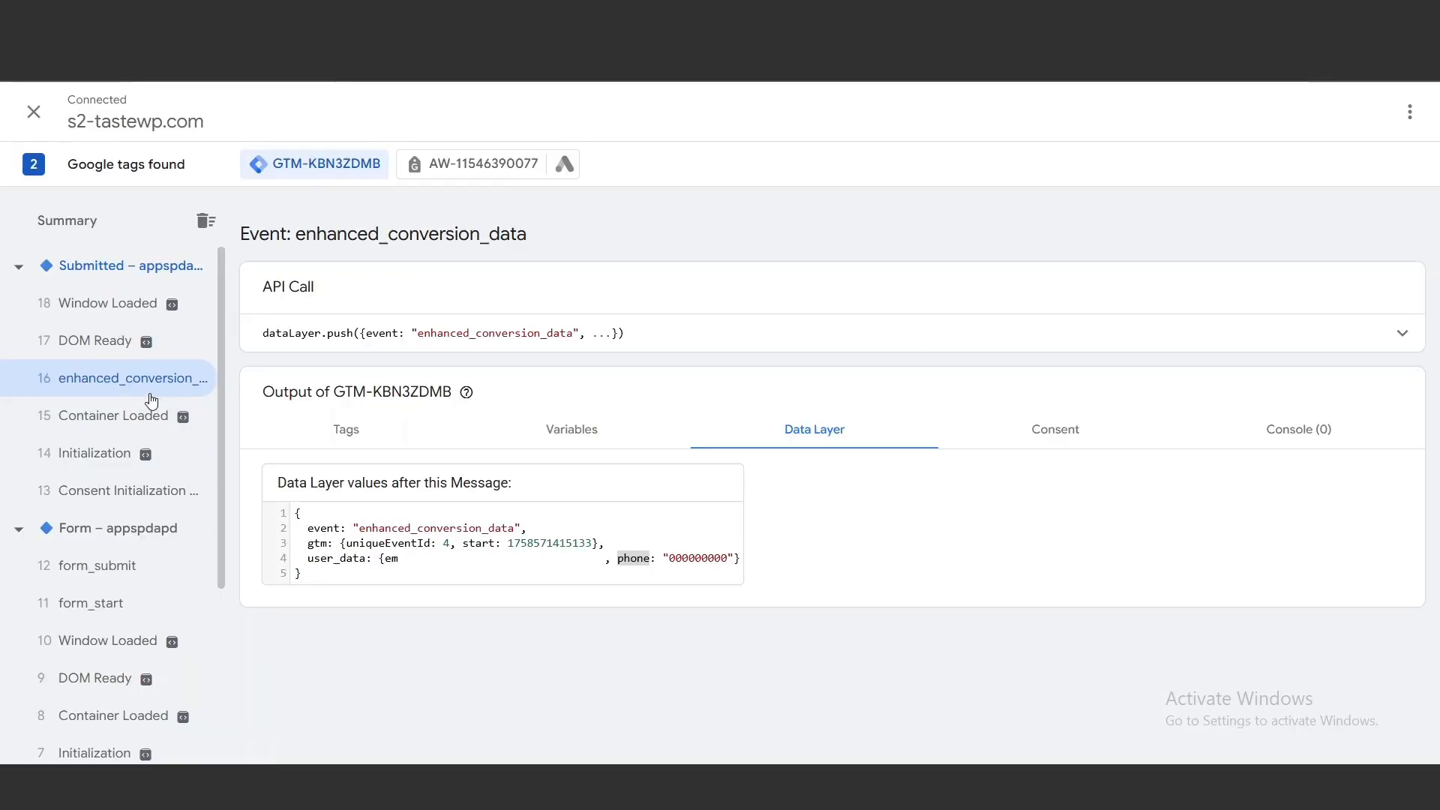
pyautogui.moveTo(166, 351)
pyautogui.click(1339, 112)
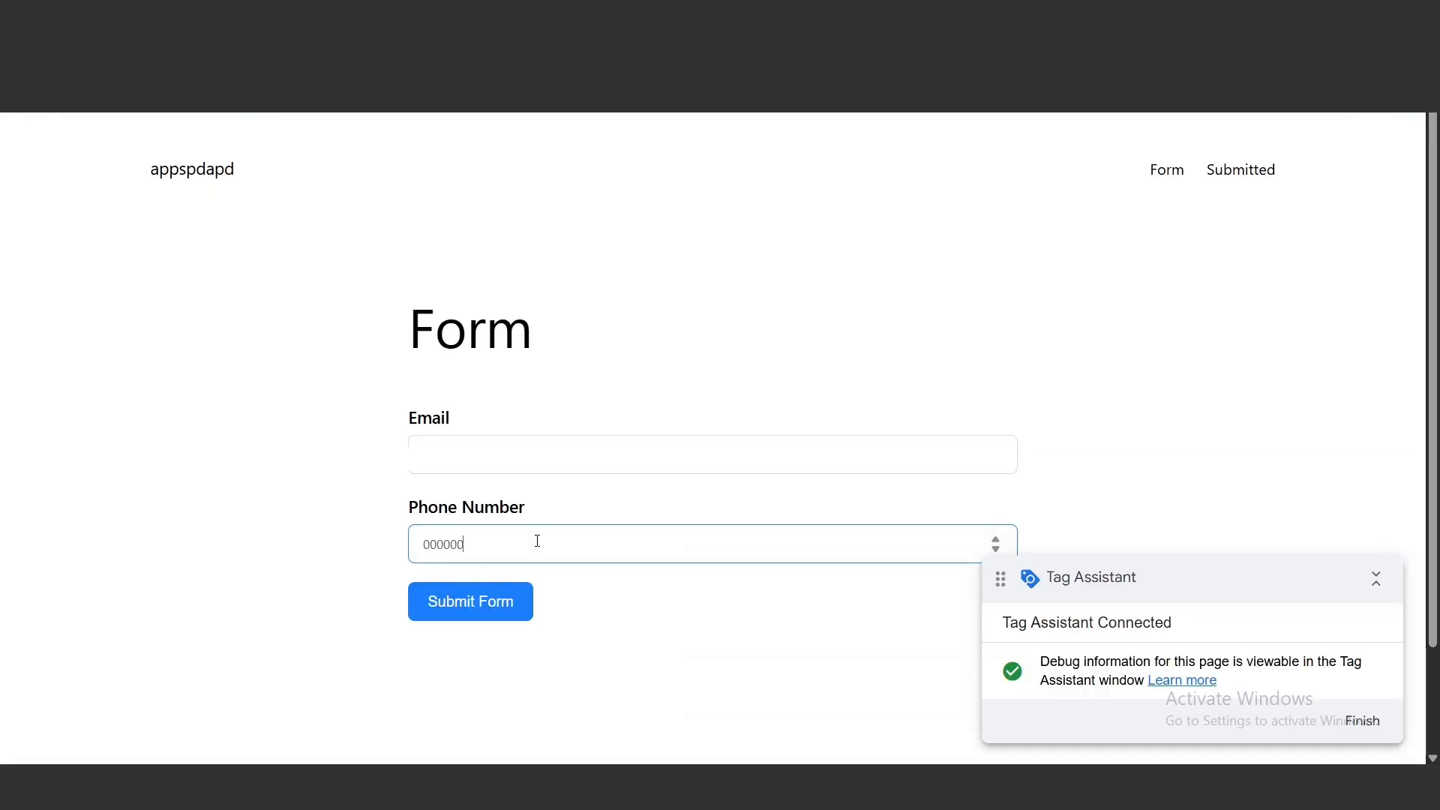
# Submit the test form with an email and phone number, and inspect the variables of the enhanced_conversion_data and DOM Ready events
pyautogui.click(523, 606)
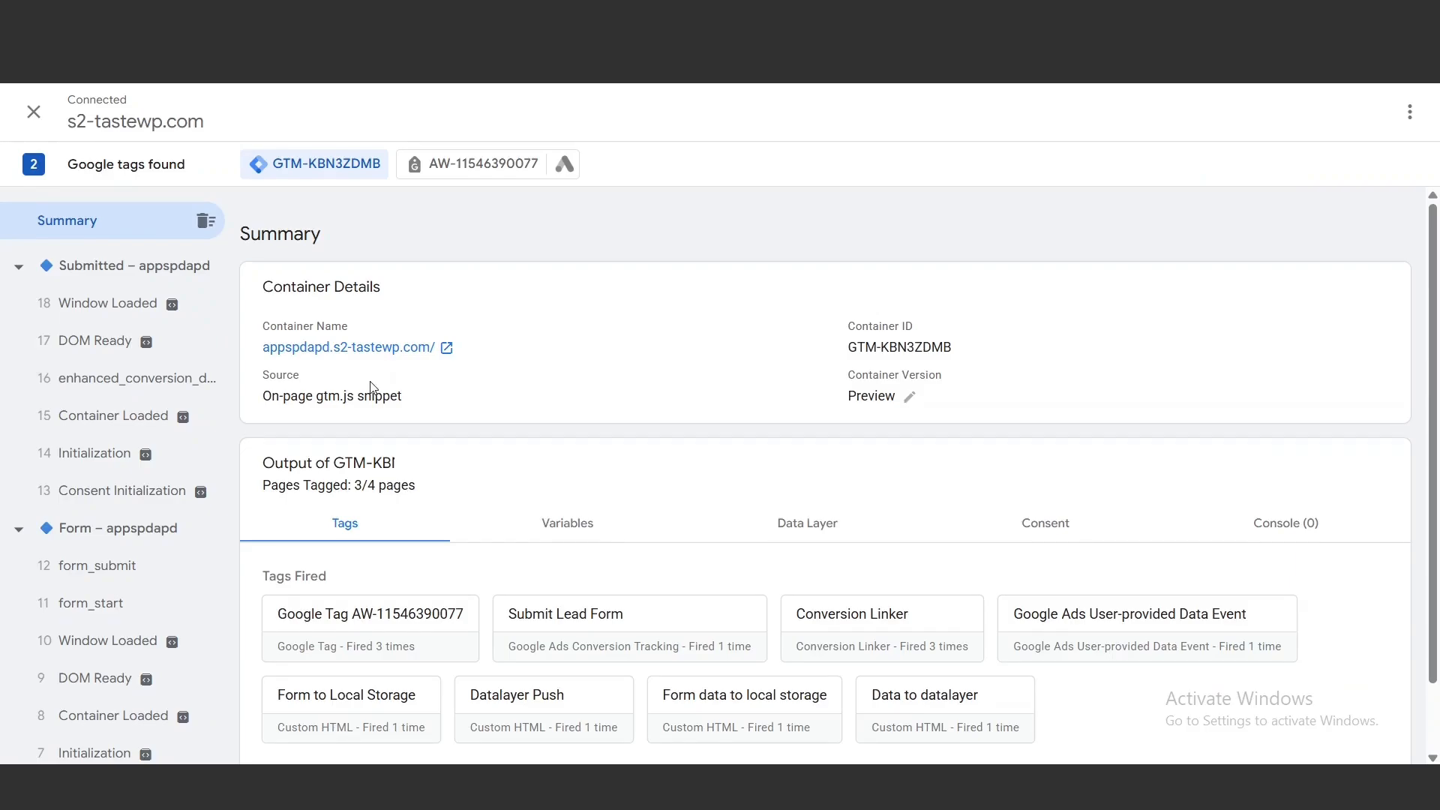
pyautogui.click(169, 377)
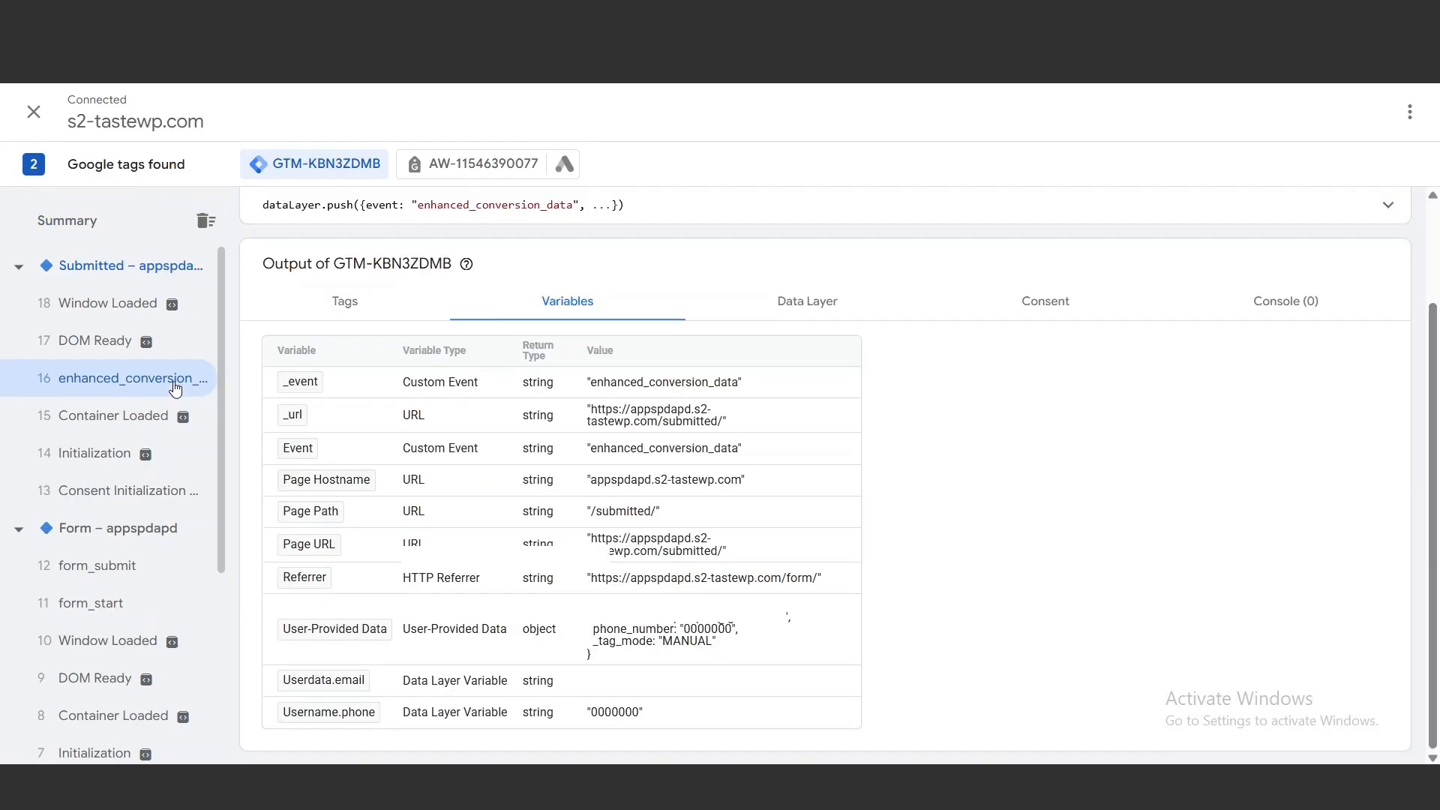
pyautogui.click(177, 350)
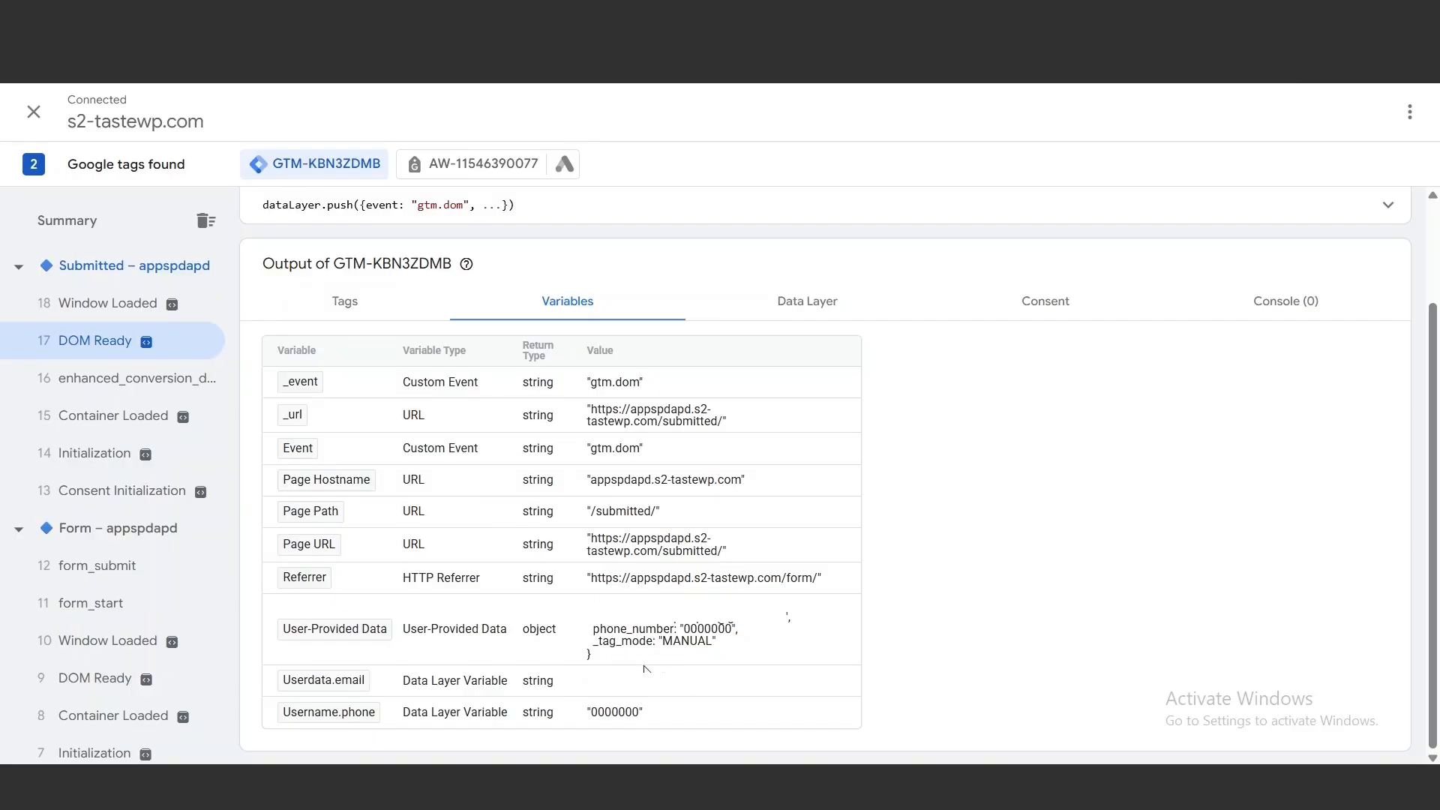
# Examine the tags fired on the Submitted page's DOM Ready event and the details of the Google Ads User-provided Data Event tag
pyautogui.click(312, 311)
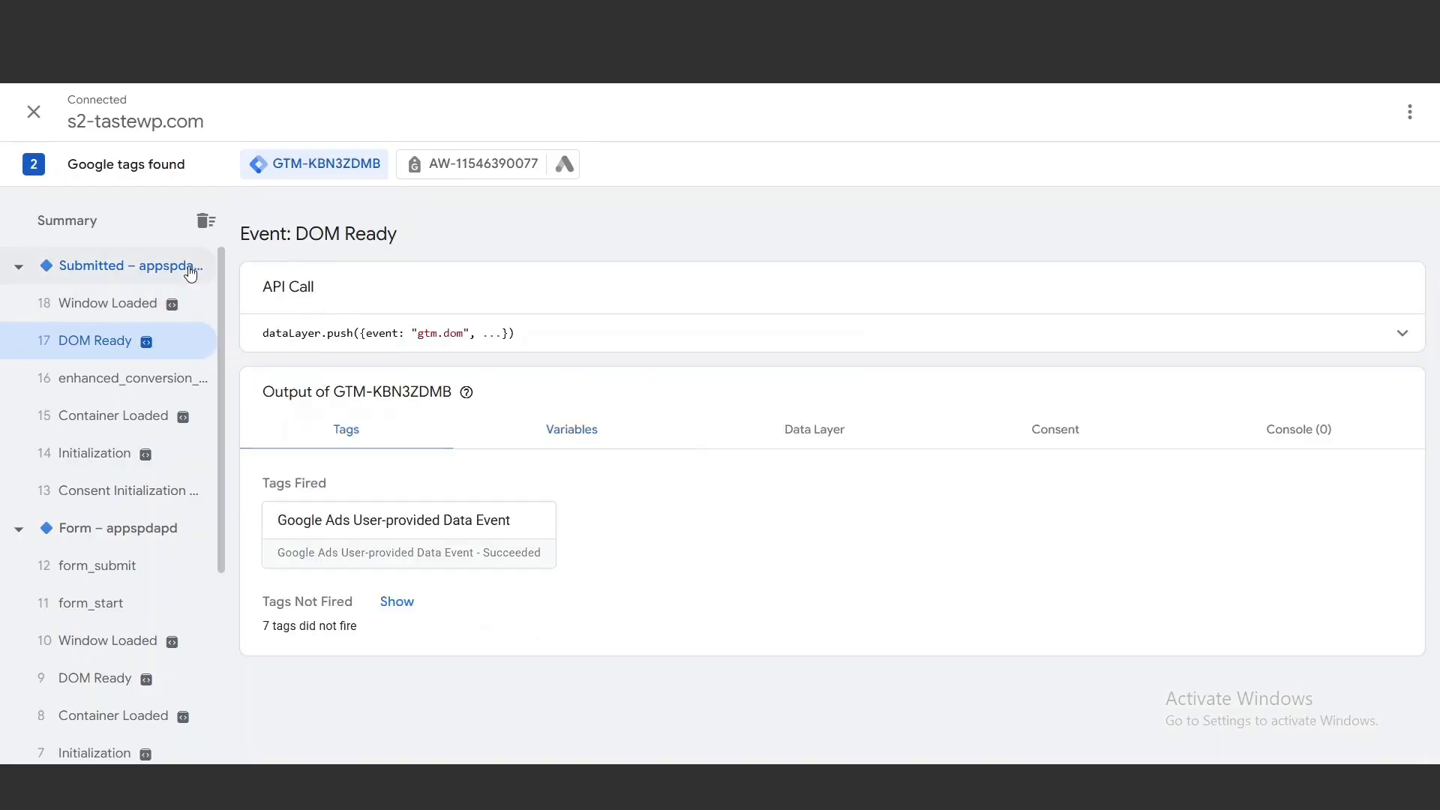
pyautogui.click(188, 270)
pyautogui.click(1048, 660)
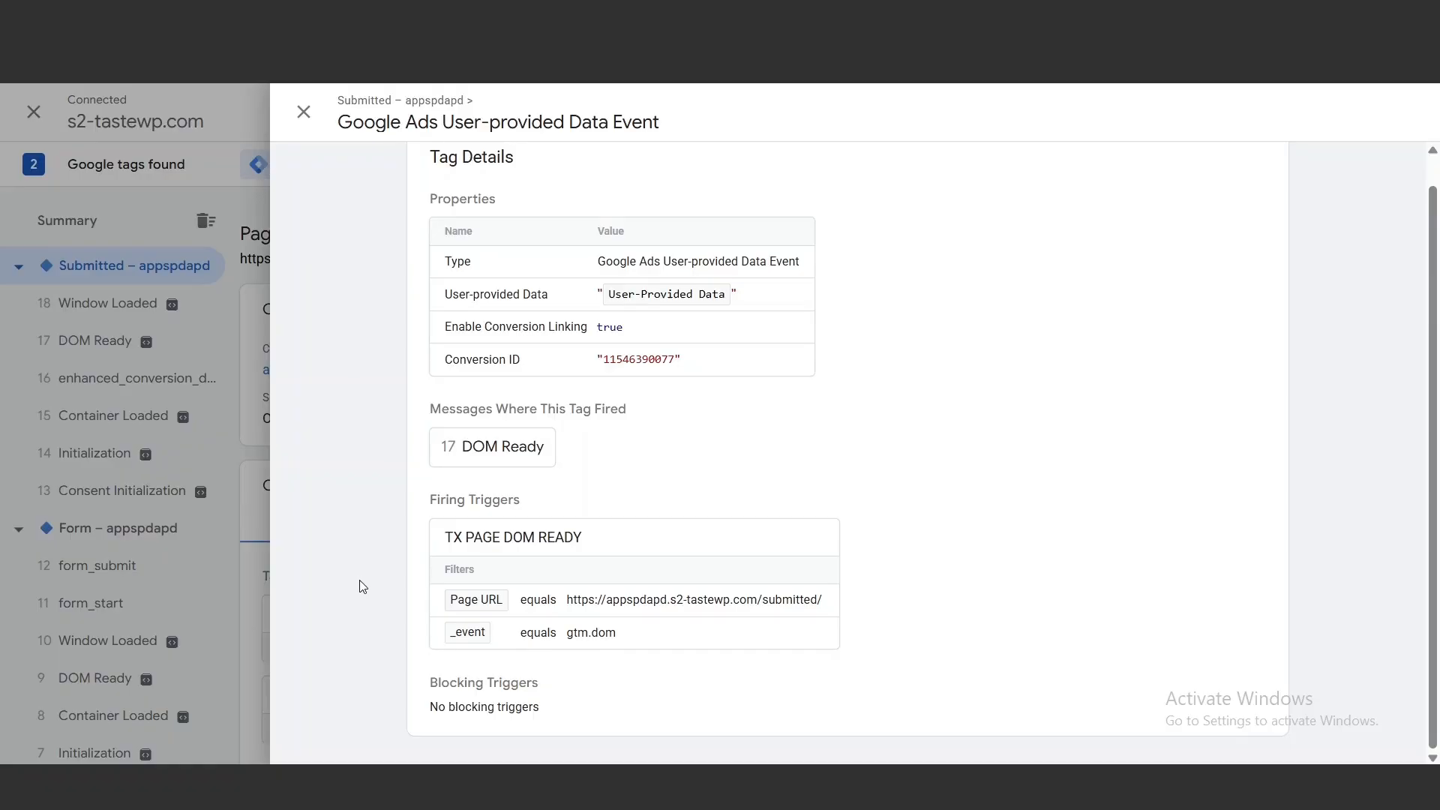
pyautogui.click(304, 112)
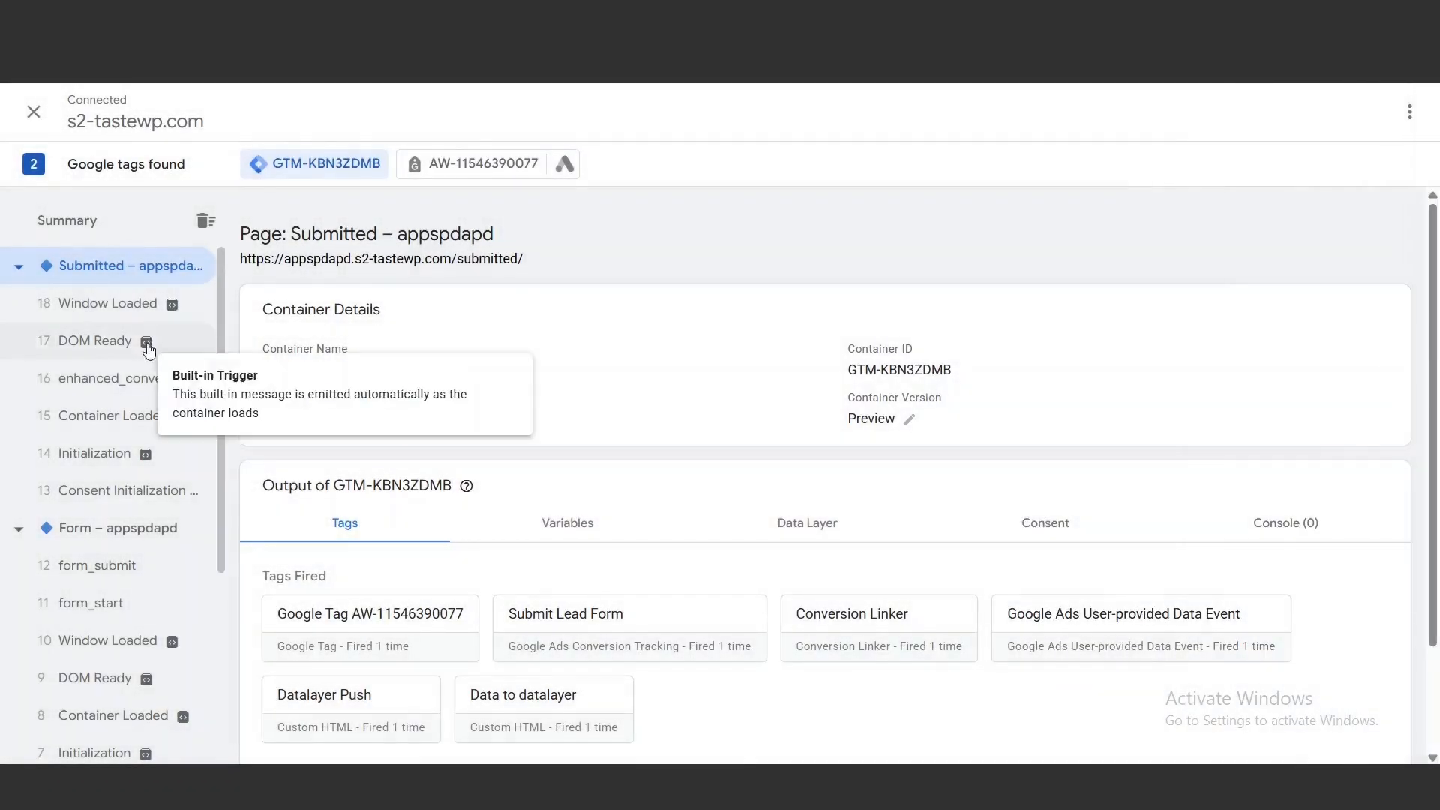
pyautogui.click(148, 347)
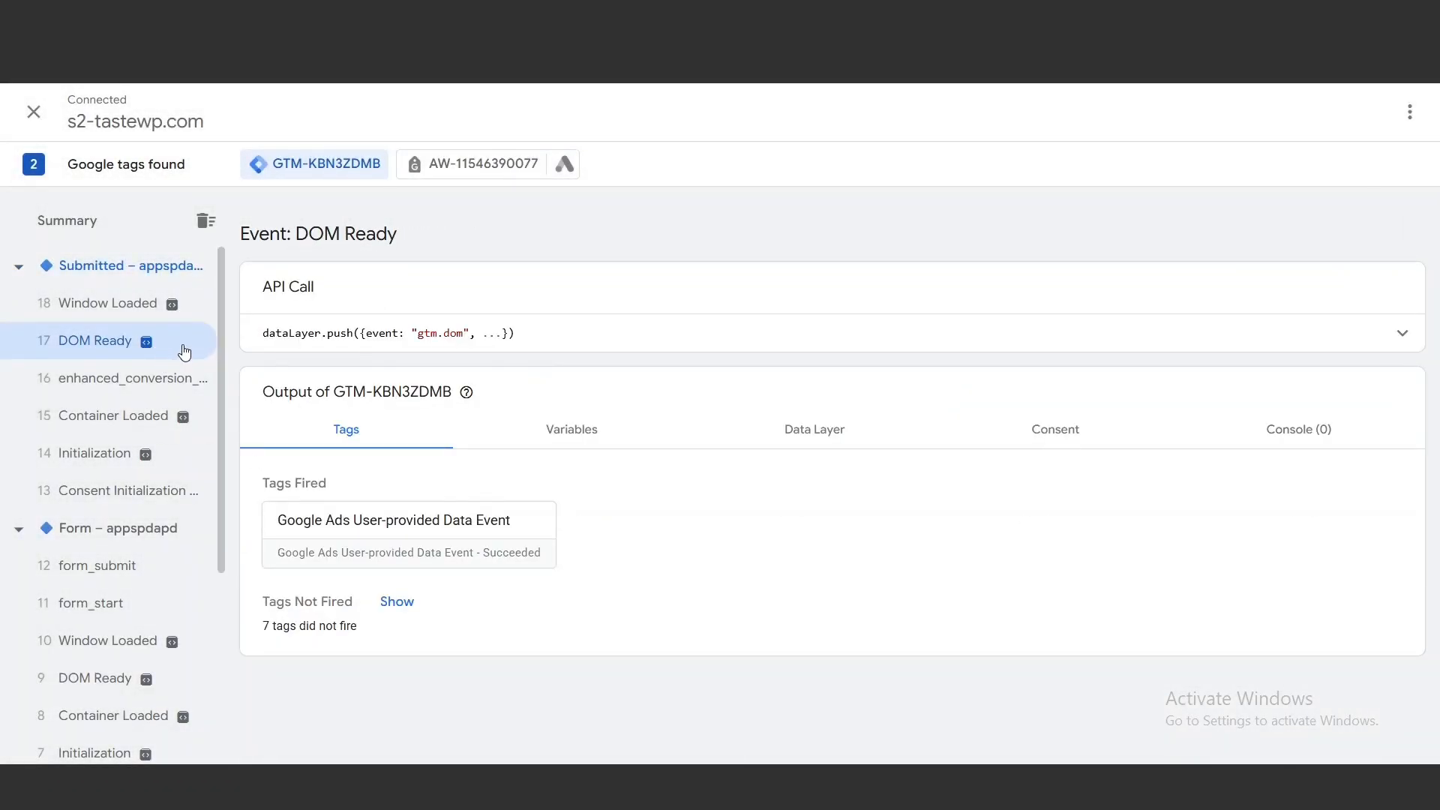